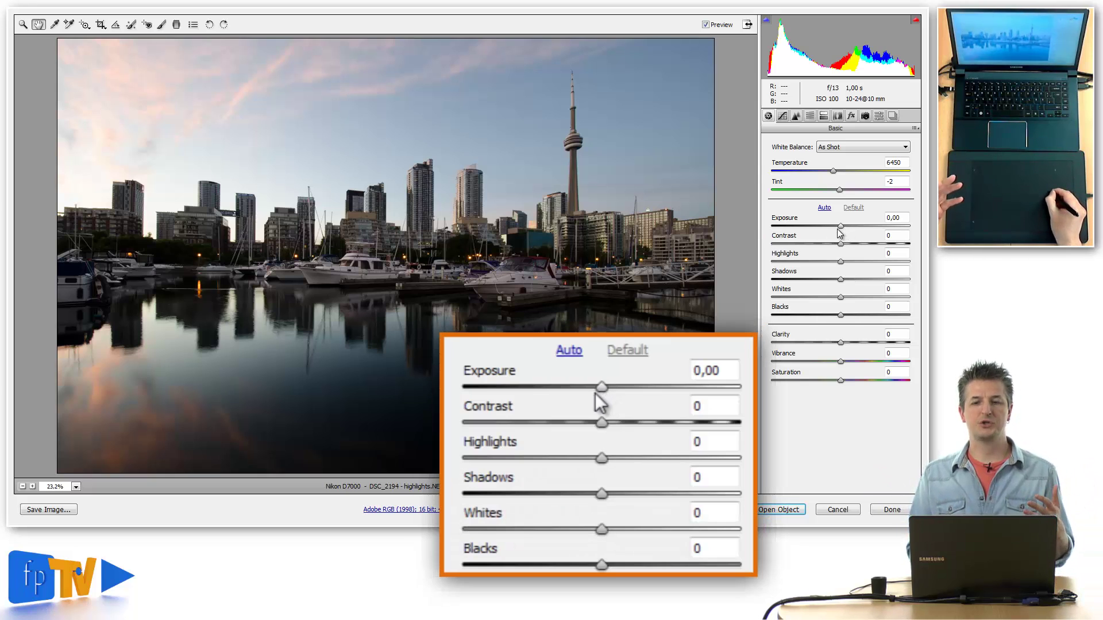
Try darker and brighter exposures, reset Exposure to zero, then set Highlights -100 and Shadows +100.
{"action": "left_click_drag", "start_coordinate": [840, 226], "coordinate": [805, 225]}
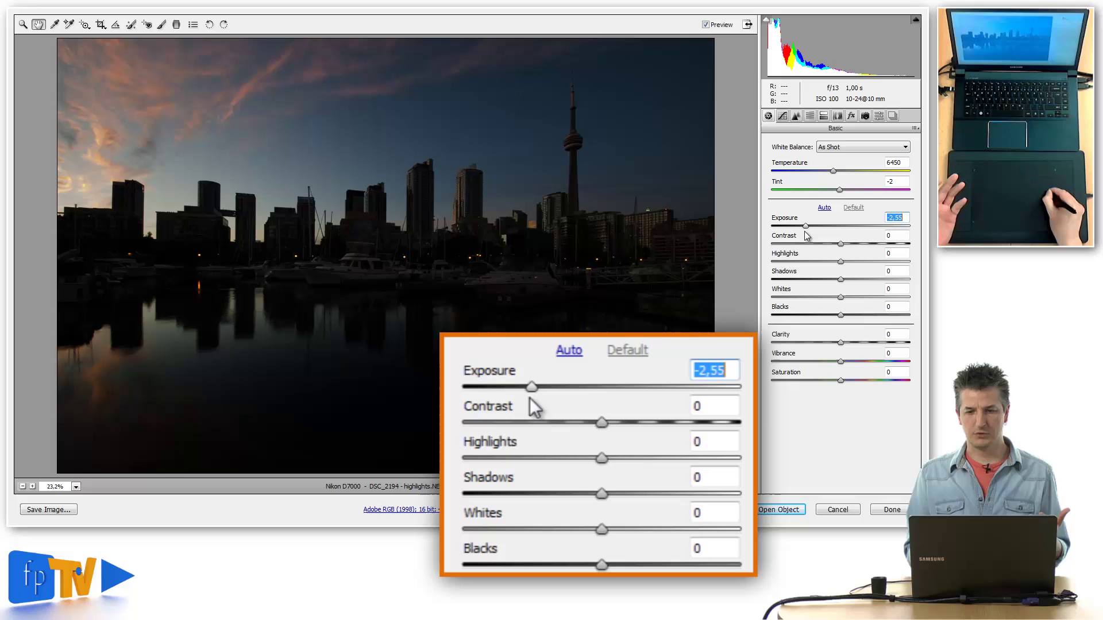
{"action": "left_click_drag", "start_coordinate": [806, 231], "coordinate": [809, 232]}
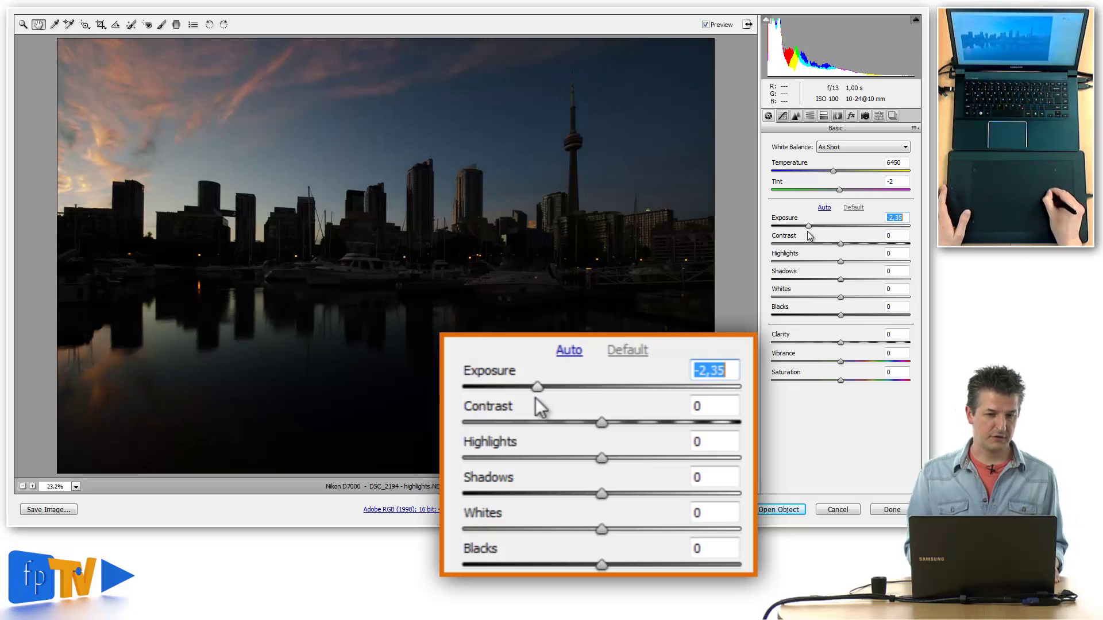
{"action": "mouse_move", "coordinate": [808, 232]}
{"action": "left_mouse_down"}
{"action": "mouse_move", "coordinate": [873, 228]}
{"action": "mouse_move", "coordinate": [861, 228]}
{"action": "left_mouse_up"}
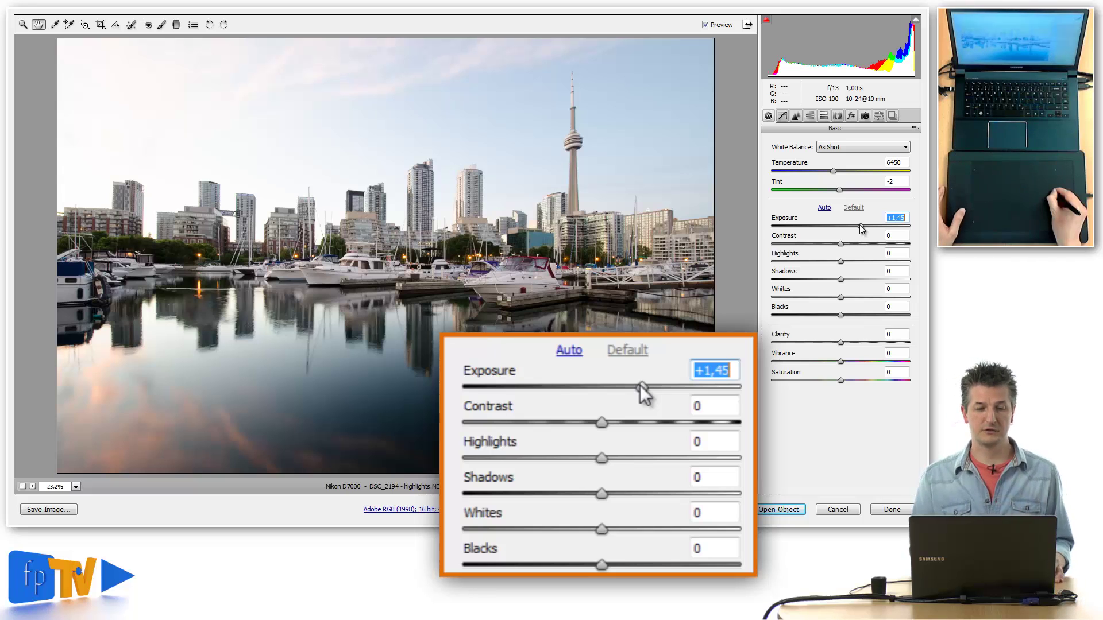
{"action": "left_click_drag", "start_coordinate": [861, 228], "coordinate": [859, 229]}
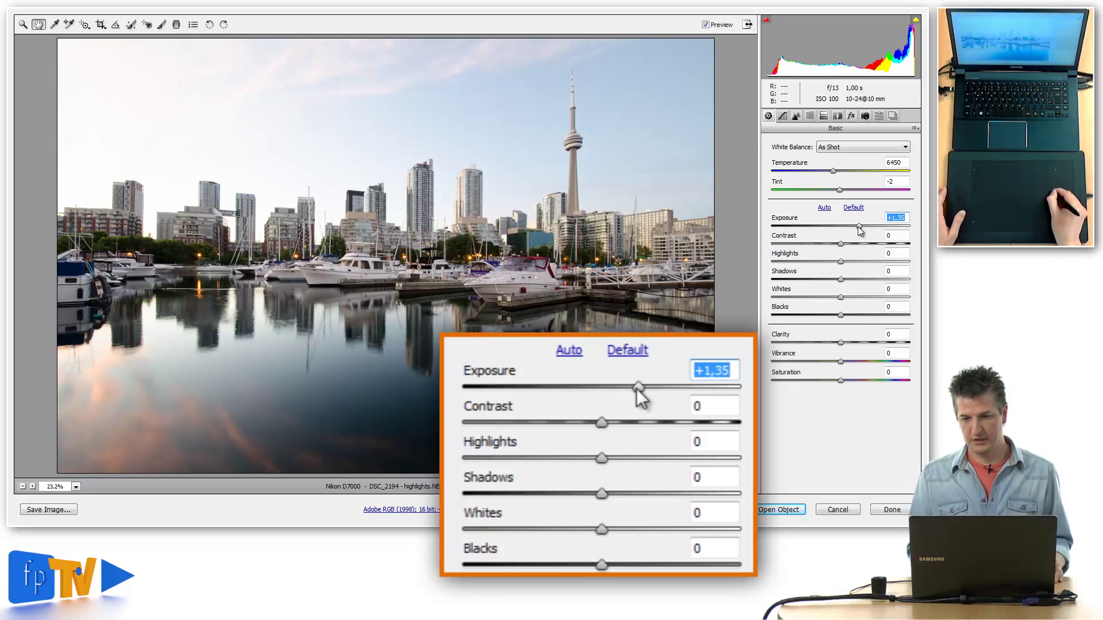
{"action": "double_click", "coordinate": [859, 227]}
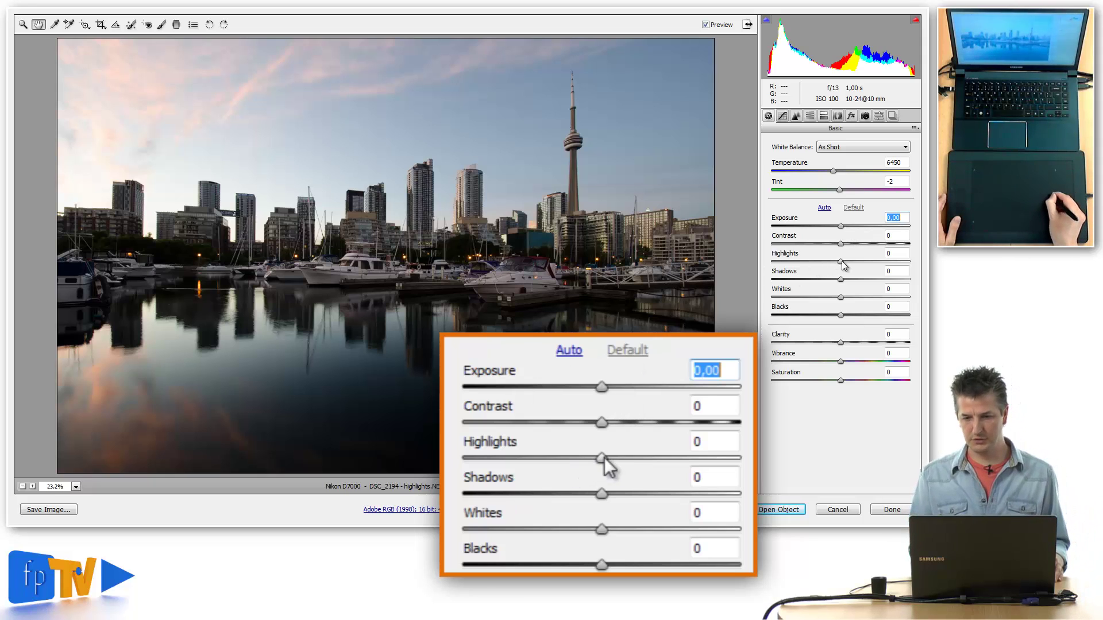
{"action": "left_click_drag", "start_coordinate": [841, 262], "coordinate": [759, 261]}
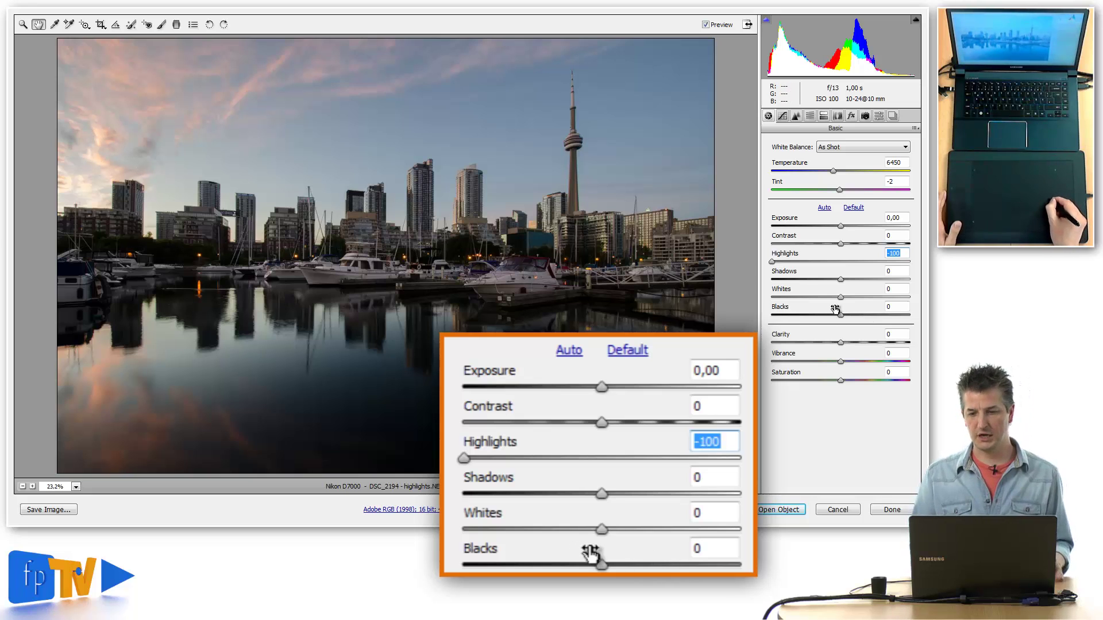
{"action": "left_click_drag", "start_coordinate": [840, 280], "coordinate": [918, 279]}
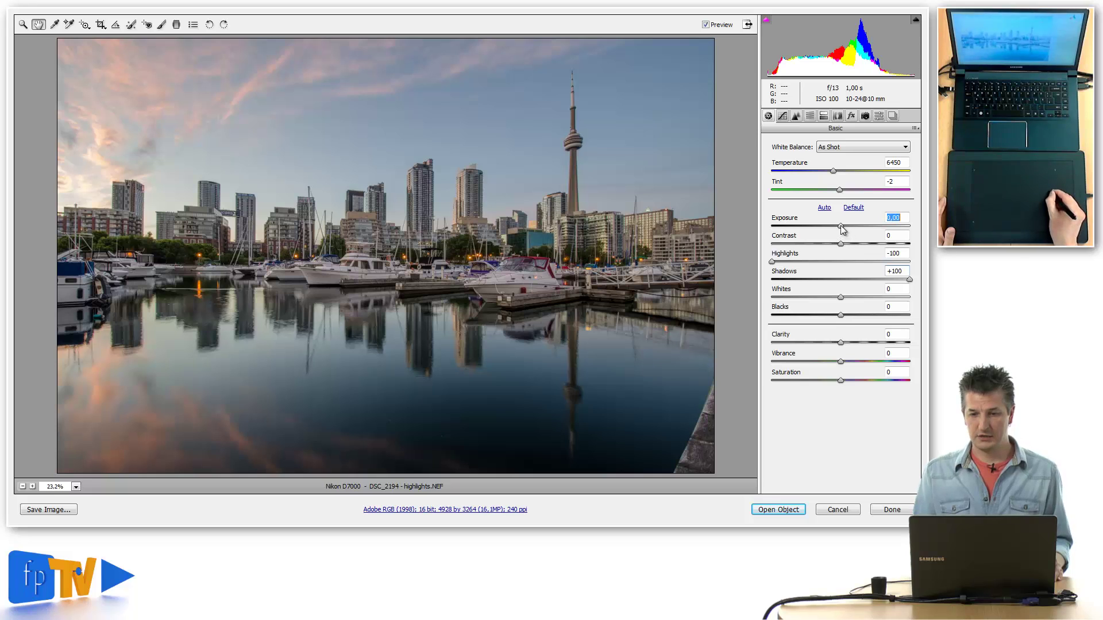
Nudge the Exposure slider slightly darker on the trial settings.
{"action": "mouse_move", "coordinate": [841, 228]}
{"action": "left_mouse_down"}
{"action": "mouse_move", "coordinate": [829, 223]}
{"action": "mouse_move", "coordinate": [842, 230]}
{"action": "left_mouse_up"}
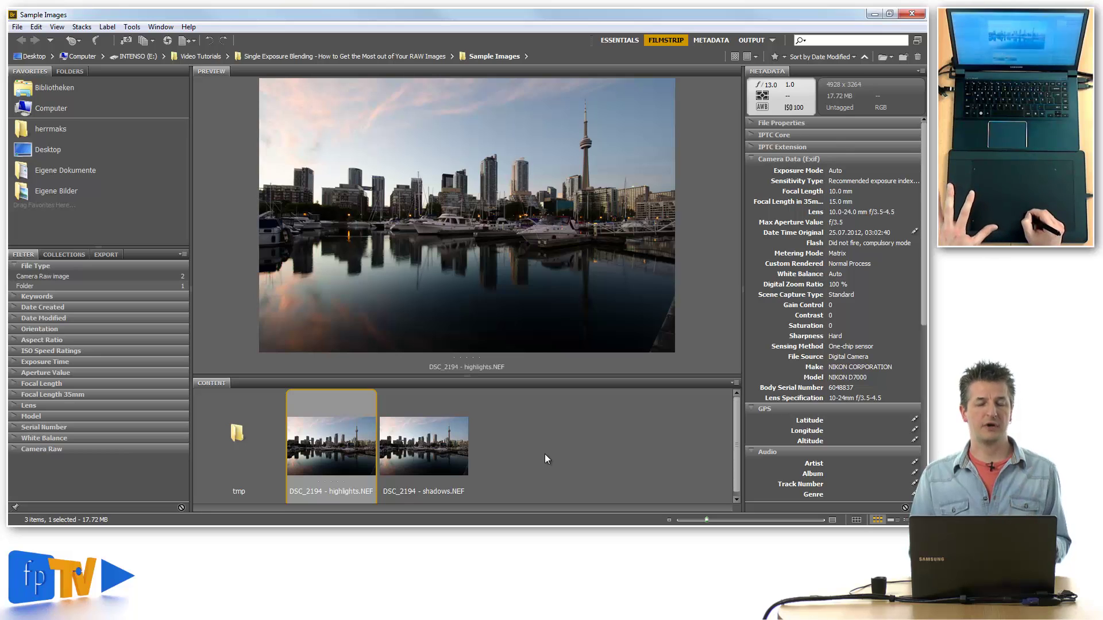
{"action": "left_click", "coordinate": [531, 461]}
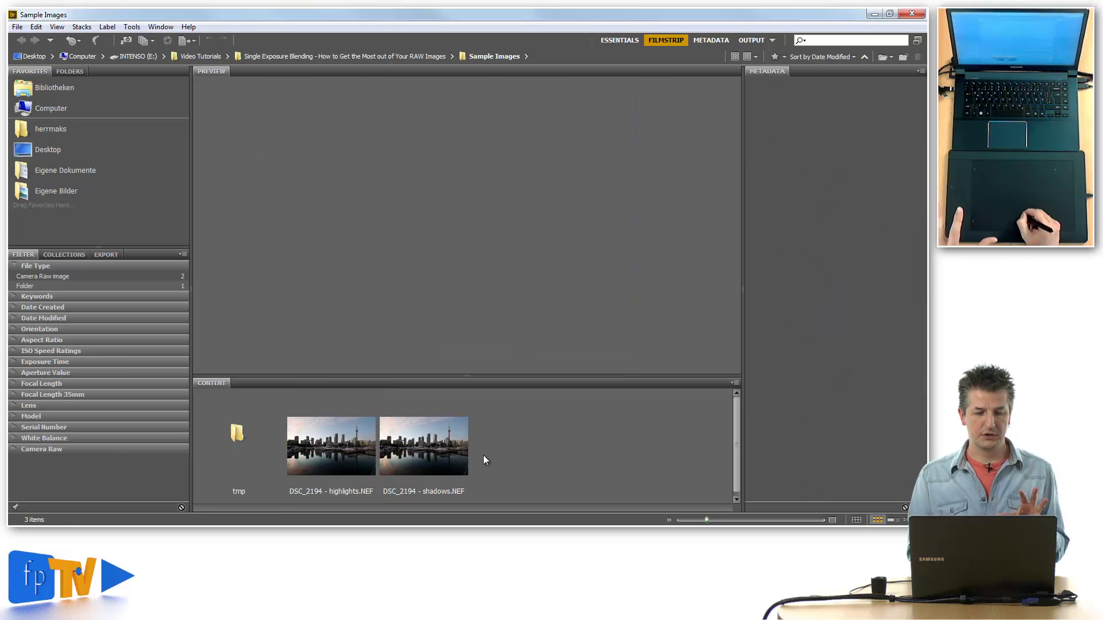
{"action": "left_click", "coordinate": [365, 455]}
{"action": "left_click", "coordinate": [420, 461]}
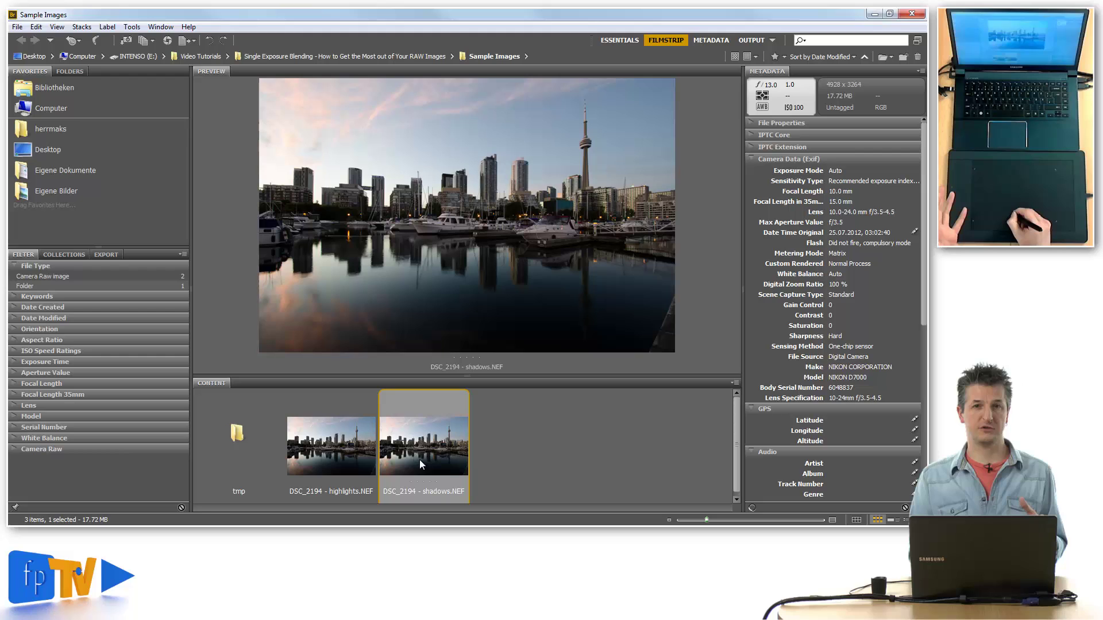
{"action": "left_click", "coordinate": [364, 457]}
{"action": "left_click", "coordinate": [410, 457]}
{"action": "left_click", "coordinate": [368, 462]}
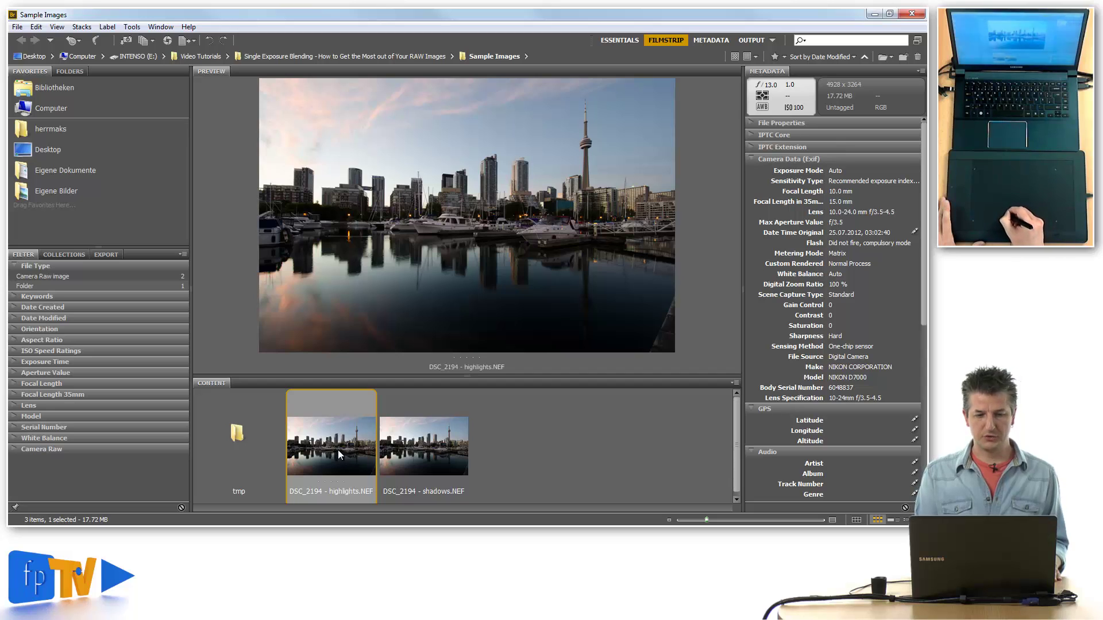
Open DSC_2194 - highlights in Camera Raw and lower Exposure to about -1.80.
{"action": "double_click", "coordinate": [338, 449]}
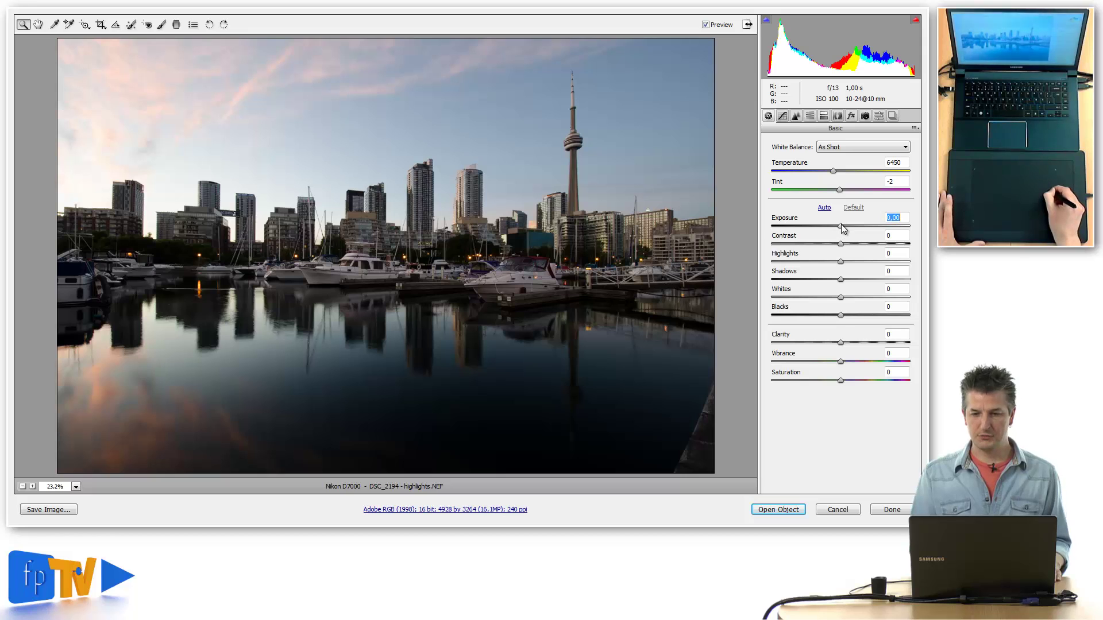
{"action": "left_click_drag", "start_coordinate": [840, 227], "coordinate": [804, 226]}
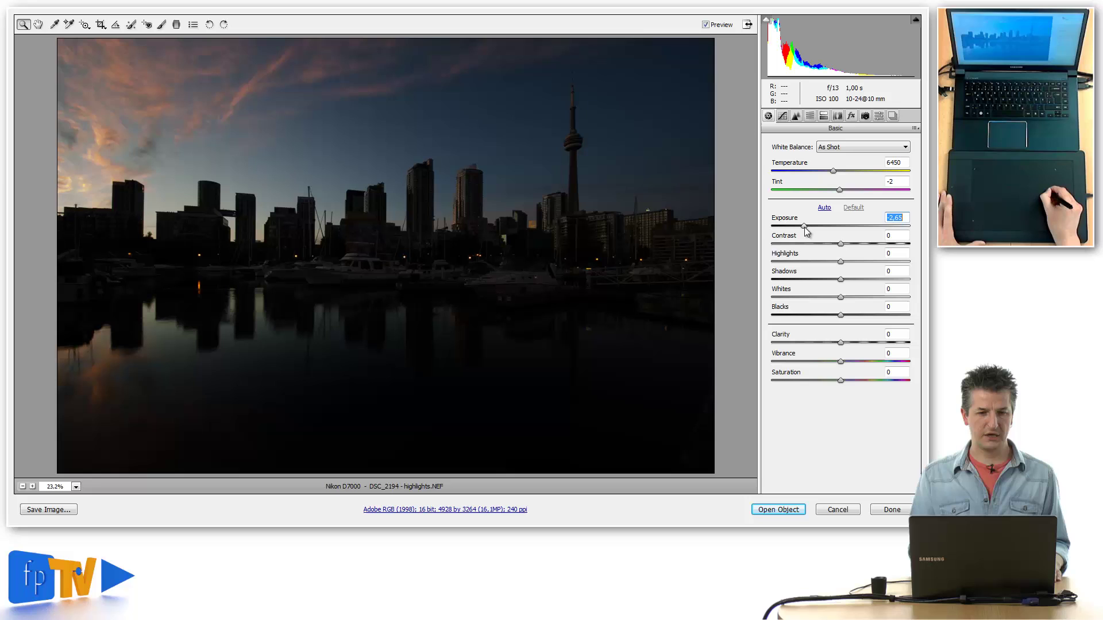
{"action": "mouse_move", "coordinate": [804, 226]}
{"action": "left_mouse_down"}
{"action": "mouse_move", "coordinate": [870, 225]}
{"action": "mouse_move", "coordinate": [841, 227]}
{"action": "left_mouse_up"}
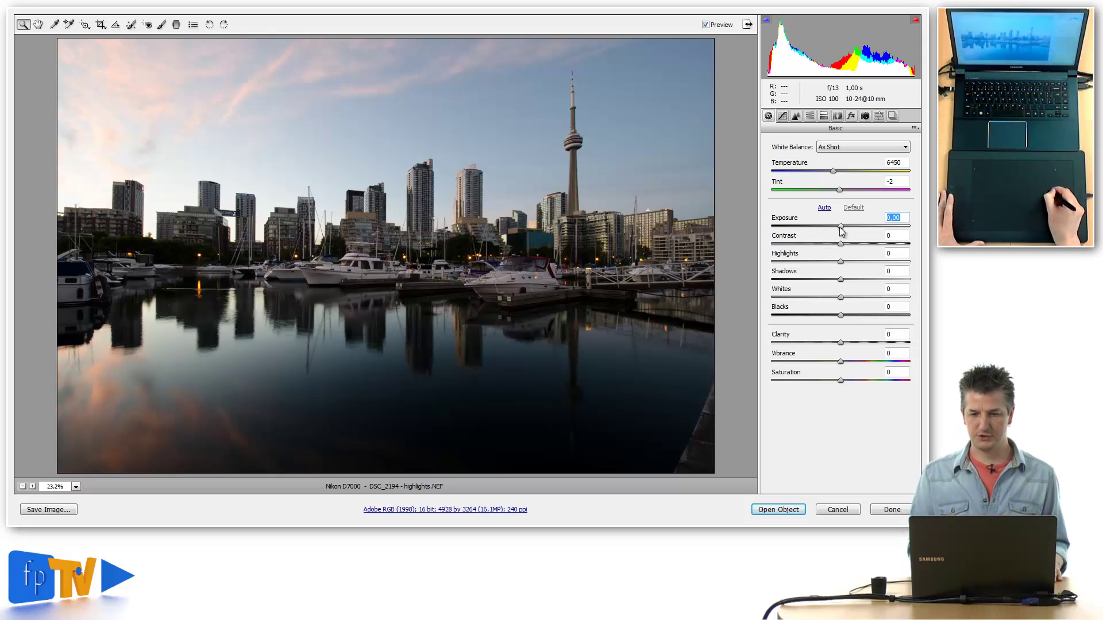
{"action": "left_click_drag", "start_coordinate": [840, 226], "coordinate": [815, 226]}
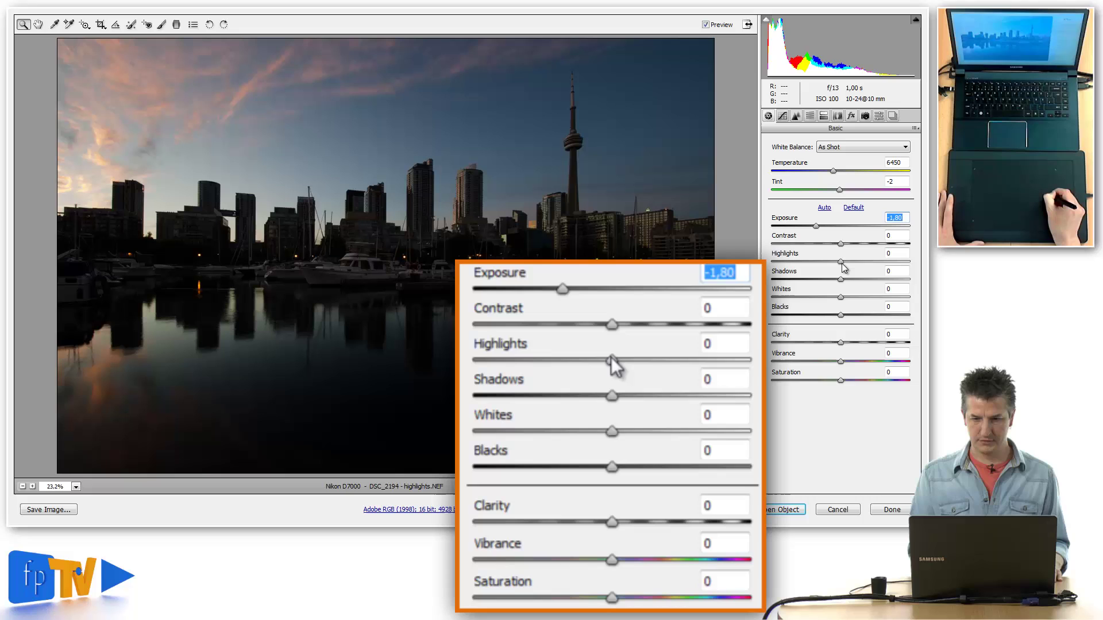
Pull Highlights down to -50 and fine-tune Exposure to -1.75.
{"action": "left_click_drag", "start_coordinate": [840, 262], "coordinate": [807, 262]}
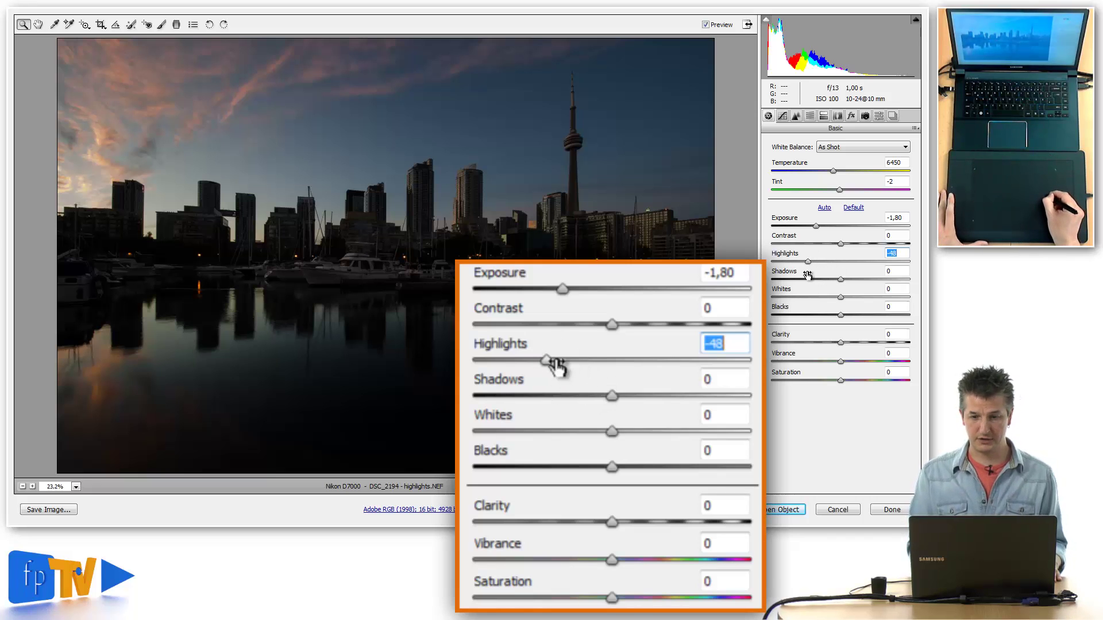
{"action": "left_click", "coordinate": [816, 227]}
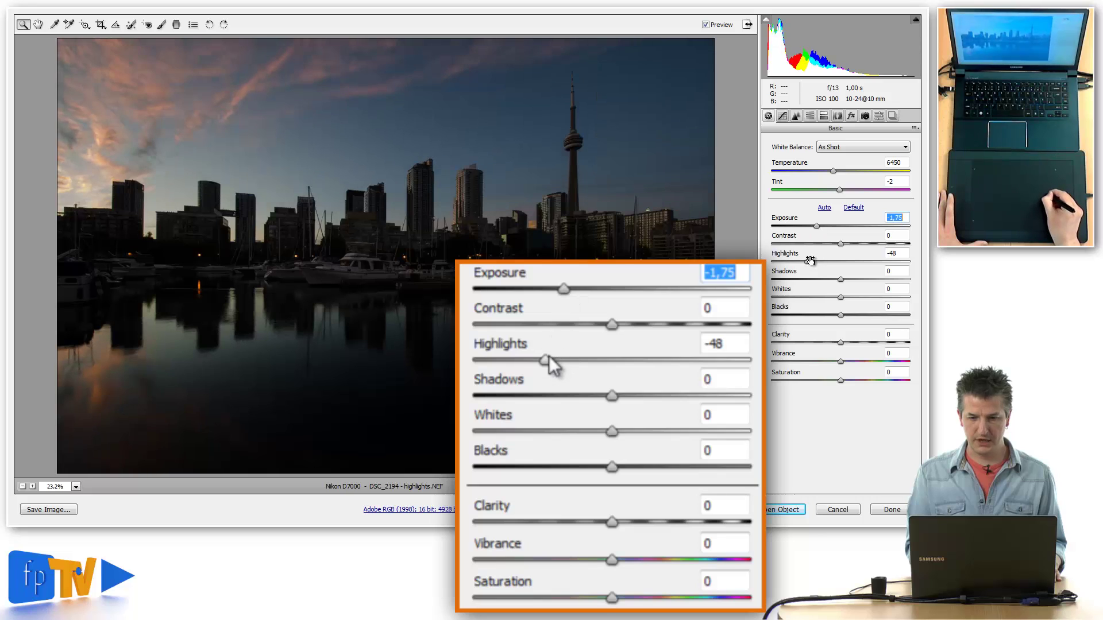
{"action": "left_click_drag", "start_coordinate": [807, 261], "coordinate": [808, 262]}
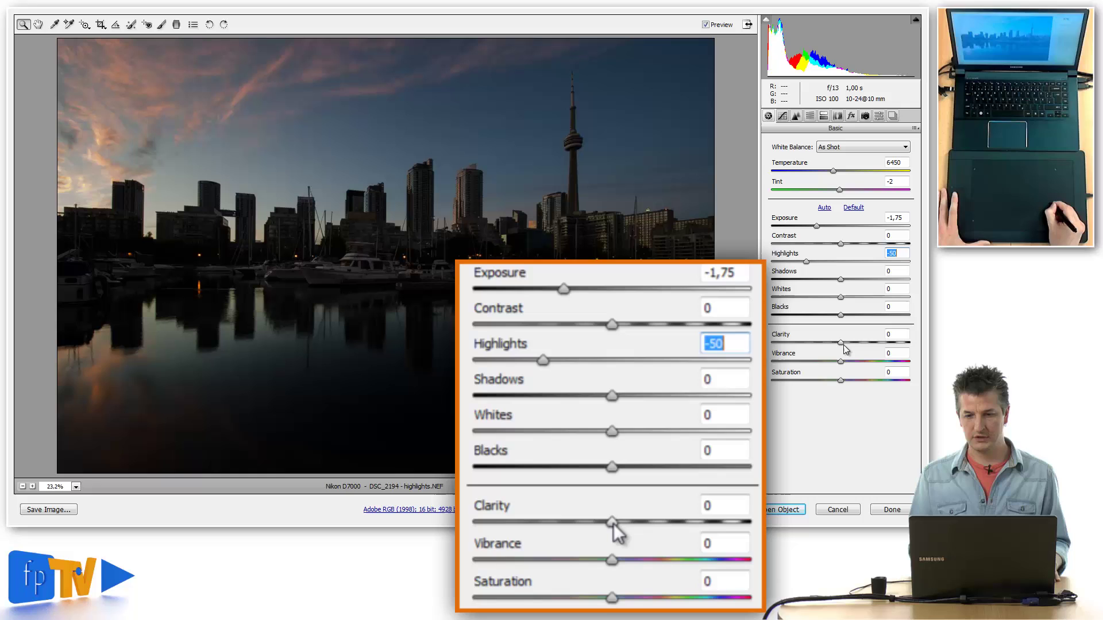
Set Clarity +37, Vibrance +13 and Saturation +32, and nudge Exposure up to -1.65.
{"action": "left_click_drag", "start_coordinate": [841, 343], "coordinate": [866, 342]}
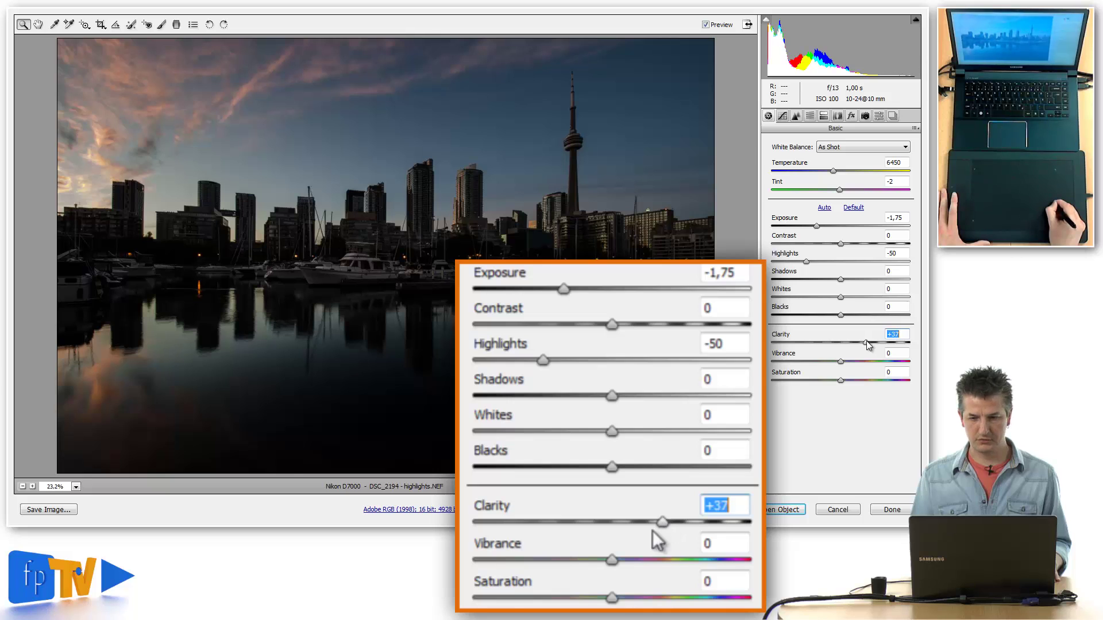
{"action": "left_click_drag", "start_coordinate": [840, 361], "coordinate": [859, 362]}
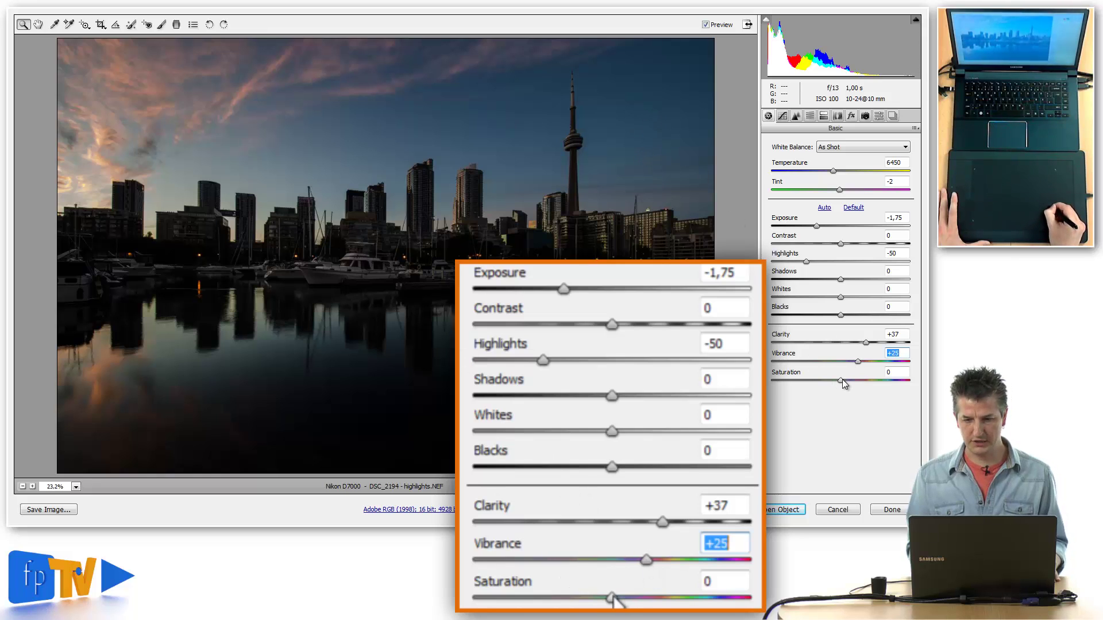
{"action": "left_click_drag", "start_coordinate": [841, 379], "coordinate": [856, 381]}
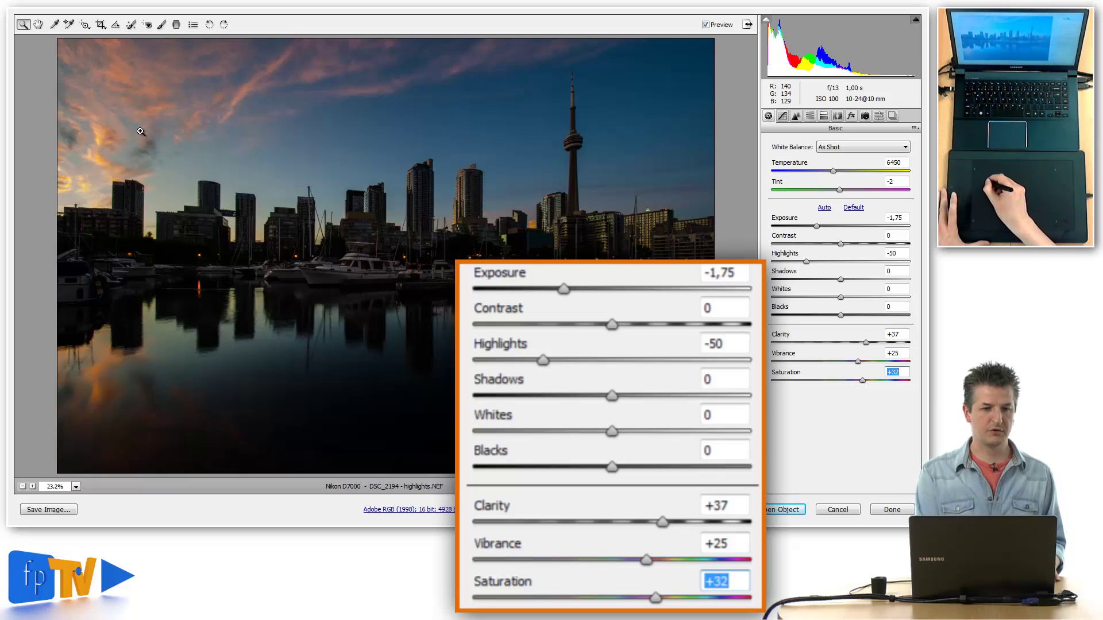
{"action": "left_click", "coordinate": [859, 362]}
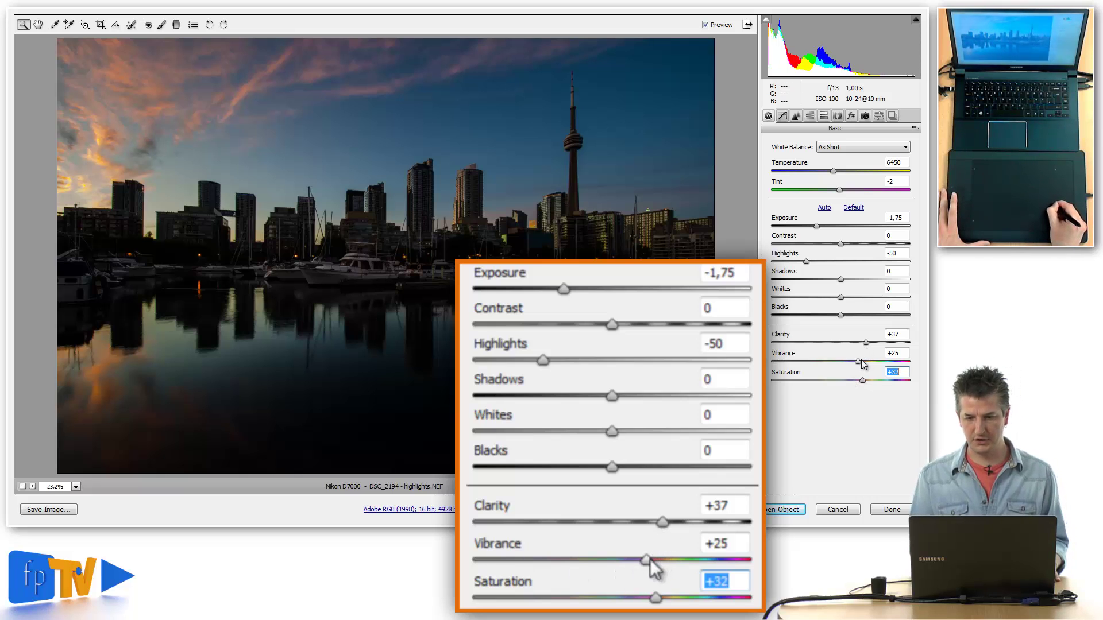
{"action": "left_click_drag", "start_coordinate": [858, 361], "coordinate": [852, 362]}
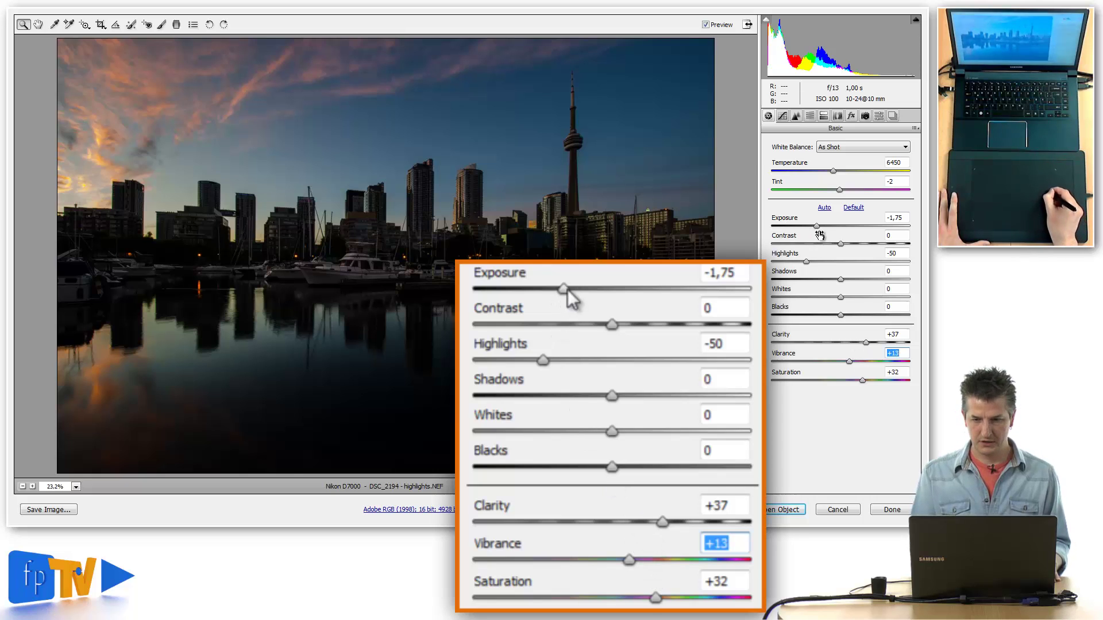
{"action": "left_click_drag", "start_coordinate": [816, 226], "coordinate": [818, 229]}
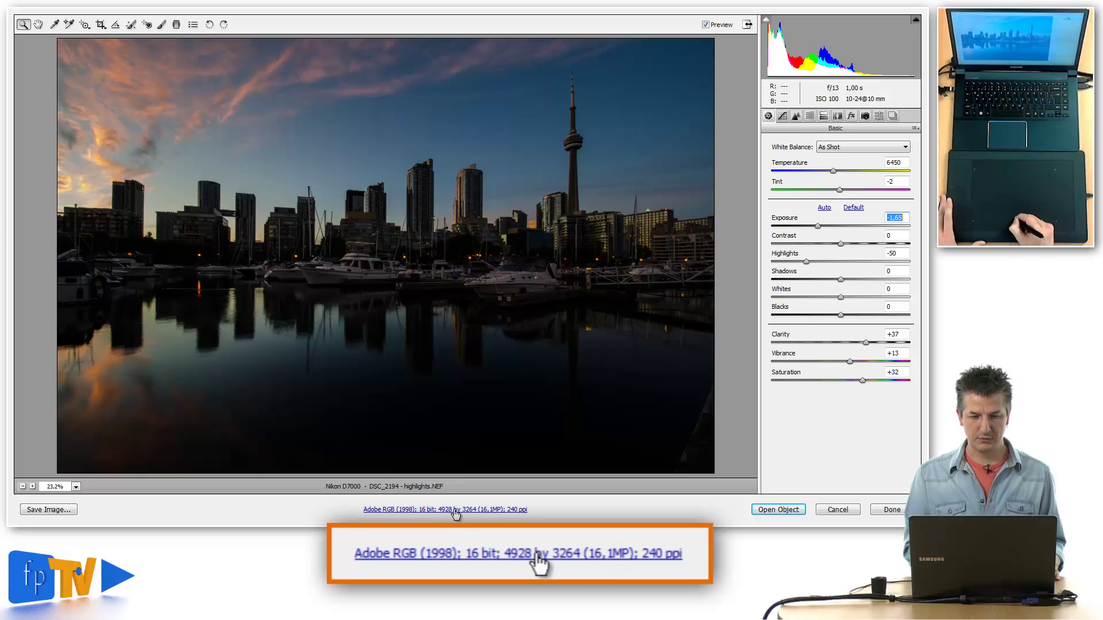
Set the Camera Raw output workflow to 16 bits per channel Adobe RGB as a Smart Object.
{"action": "left_click", "coordinate": [437, 510]}
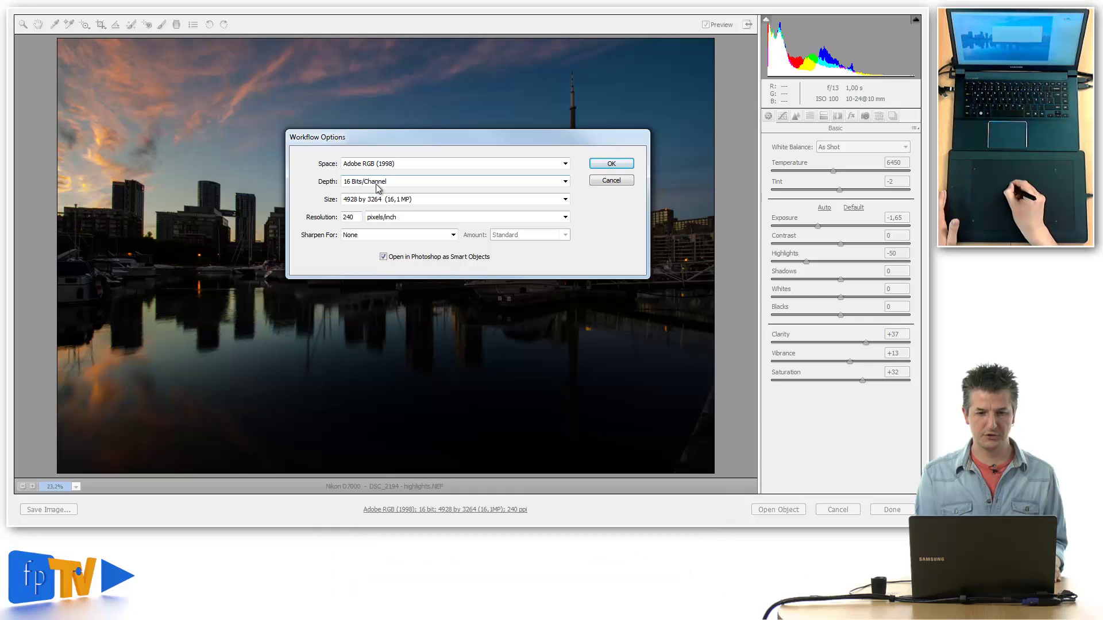
{"action": "left_click", "coordinate": [372, 183]}
{"action": "left_click", "coordinate": [373, 195]}
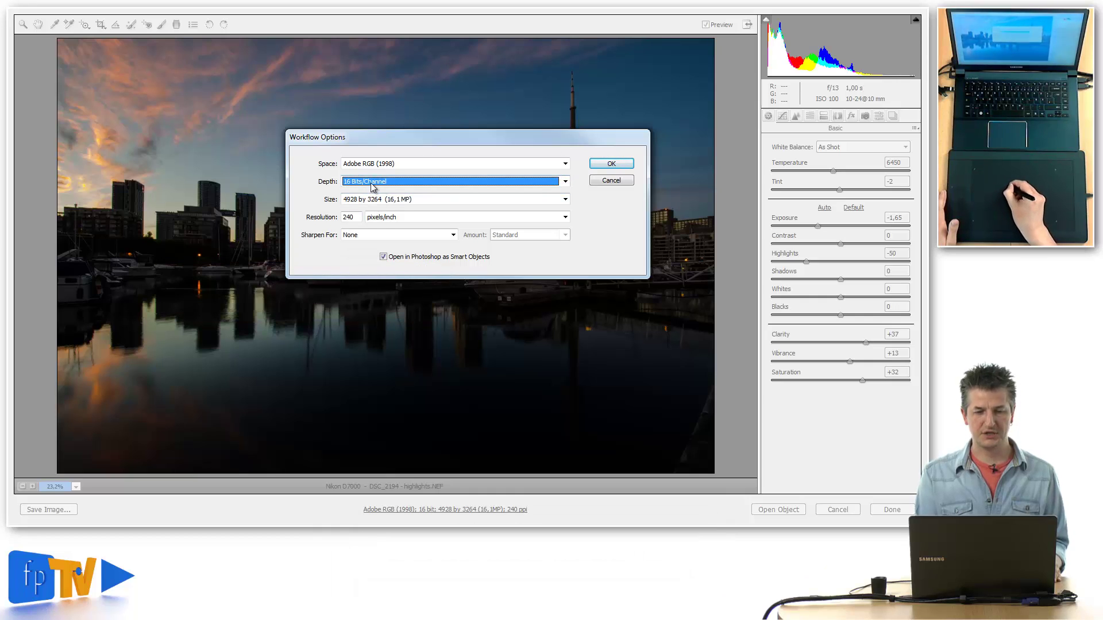
{"action": "left_click", "coordinate": [613, 165]}
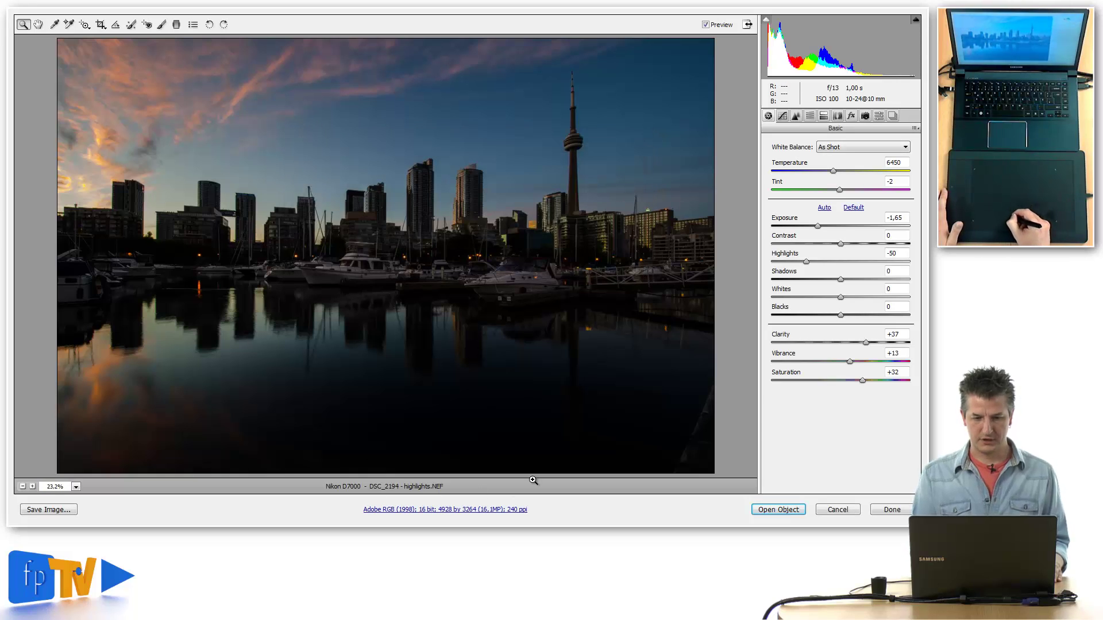
Open the highlights photo as a Smart Object, reopen its Camera Raw settings, and confirm with OK.
{"action": "left_click", "coordinate": [785, 512]}
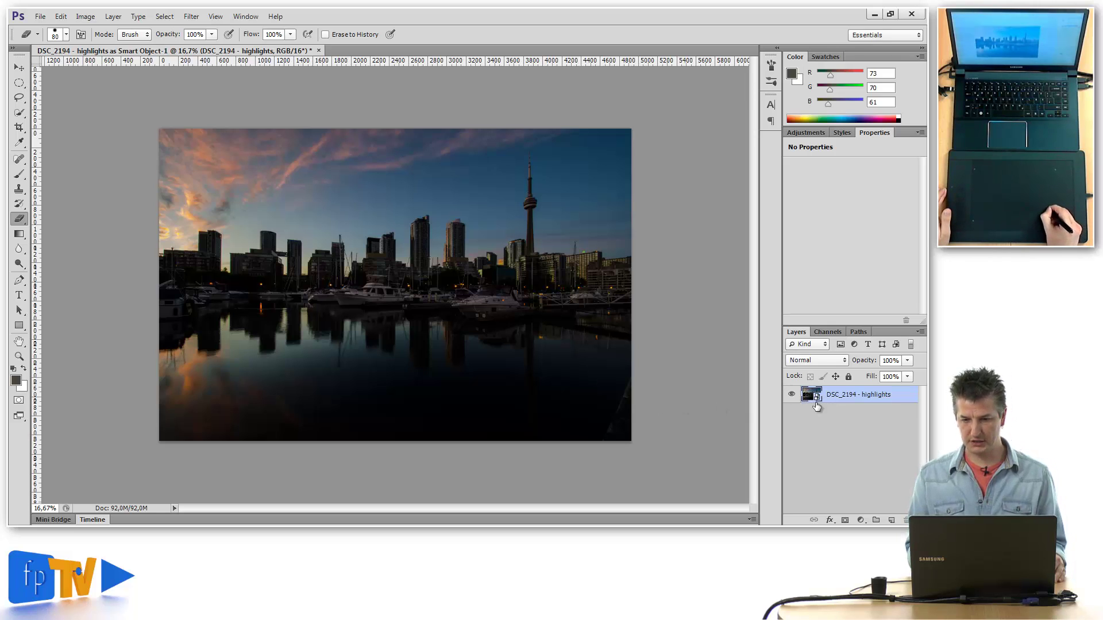
{"action": "double_click", "coordinate": [811, 396]}
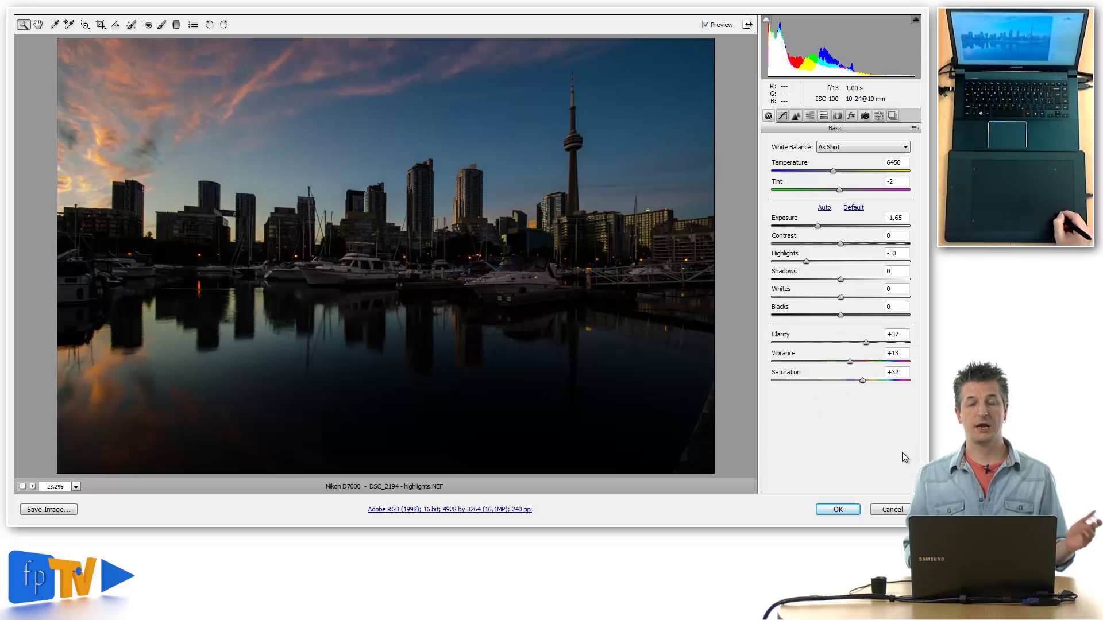
{"action": "left_click", "coordinate": [888, 511]}
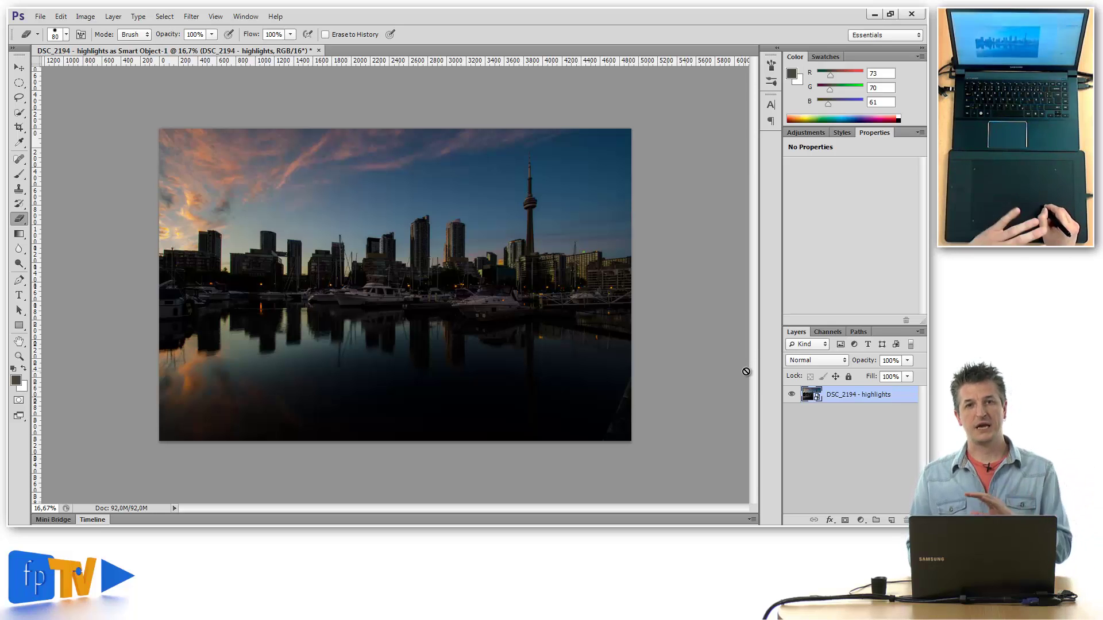
Switch from Photoshop to Adobe Bridge with Alt+Tab.
{"action": "key", "text": "alt+Tab"}
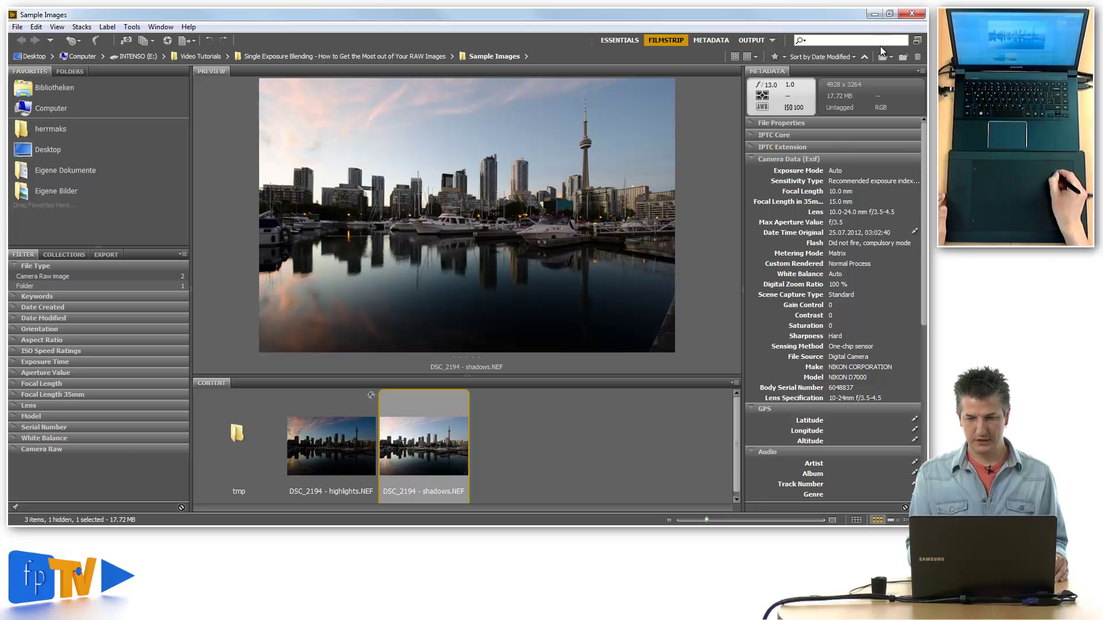
Restore the Bridge window and drag DSC_2194 - shadows.NEF onto the Photoshop canvas.
{"action": "left_click", "coordinate": [890, 15]}
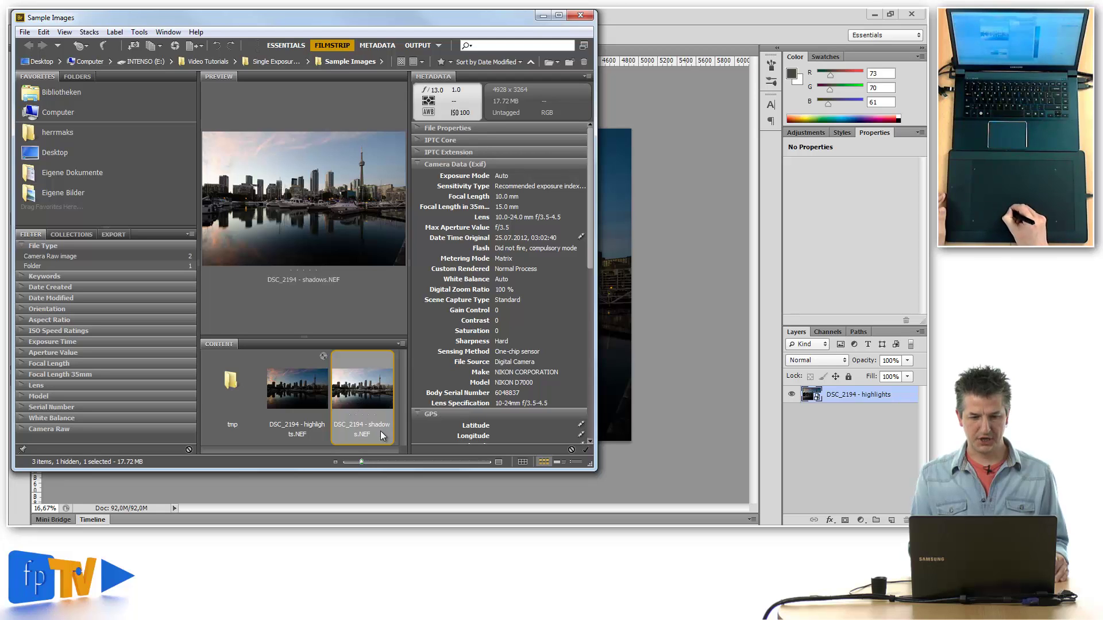
{"action": "left_click_drag", "start_coordinate": [357, 394], "coordinate": [613, 356]}
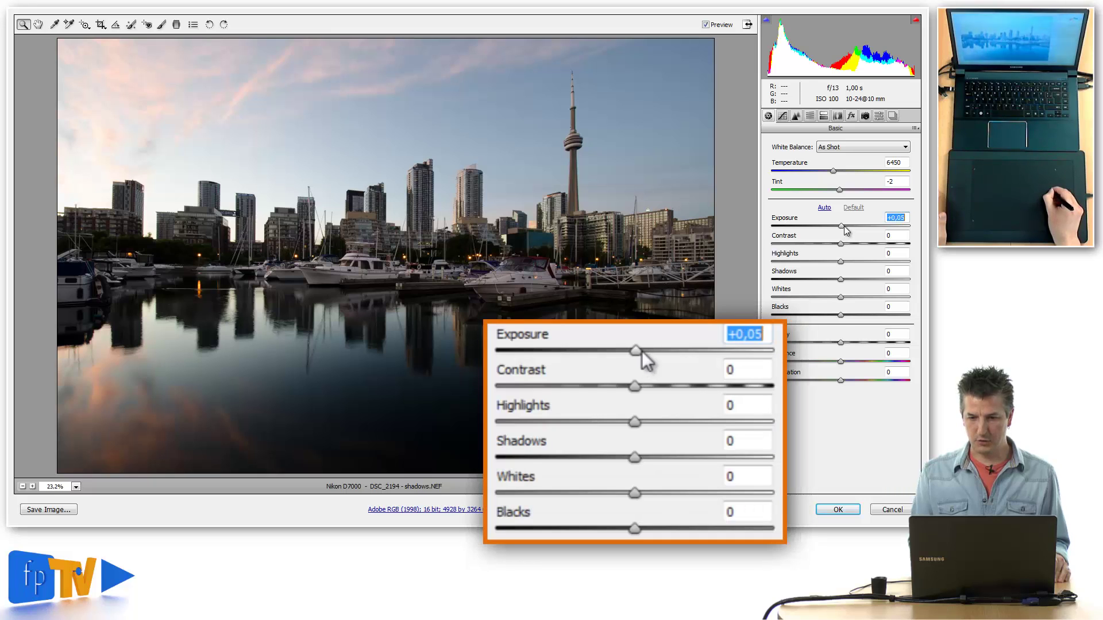
Give the shadows version Exposure +0.95, Shadows about +32 and Blacks +27.
{"action": "left_click_drag", "start_coordinate": [840, 226], "coordinate": [856, 226]}
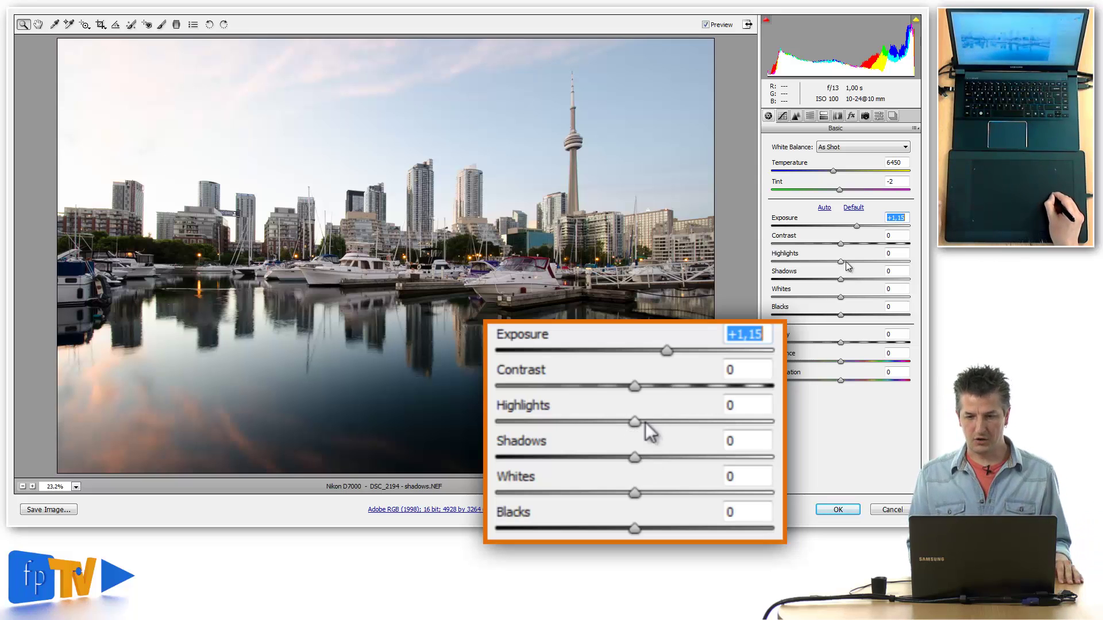
{"action": "left_click_drag", "start_coordinate": [840, 279], "coordinate": [856, 279]}
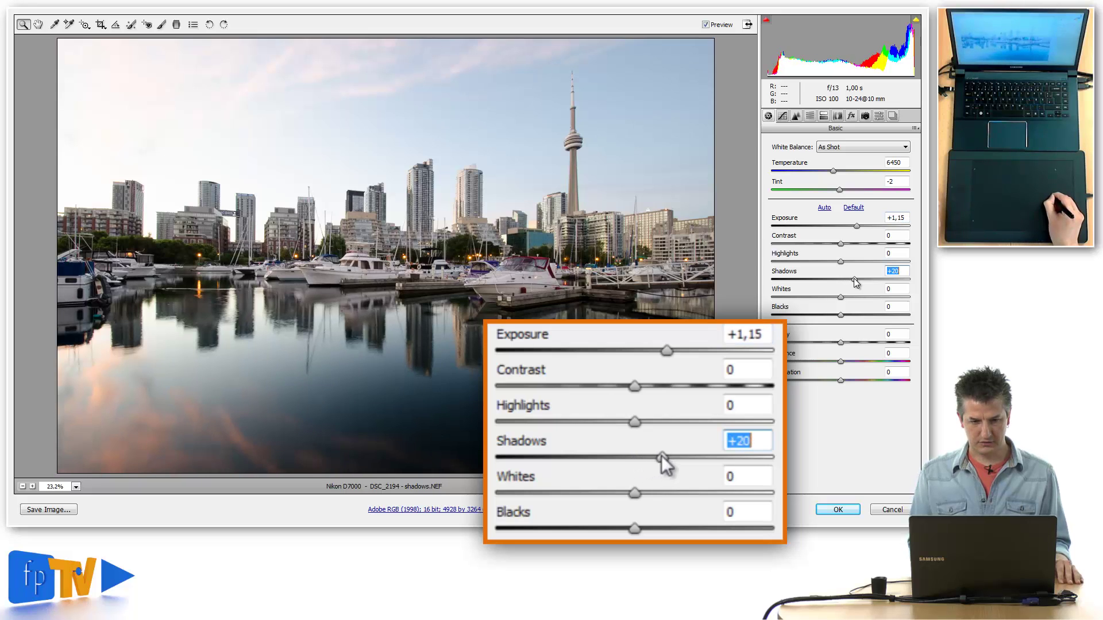
{"action": "left_click_drag", "start_coordinate": [858, 279], "coordinate": [861, 280]}
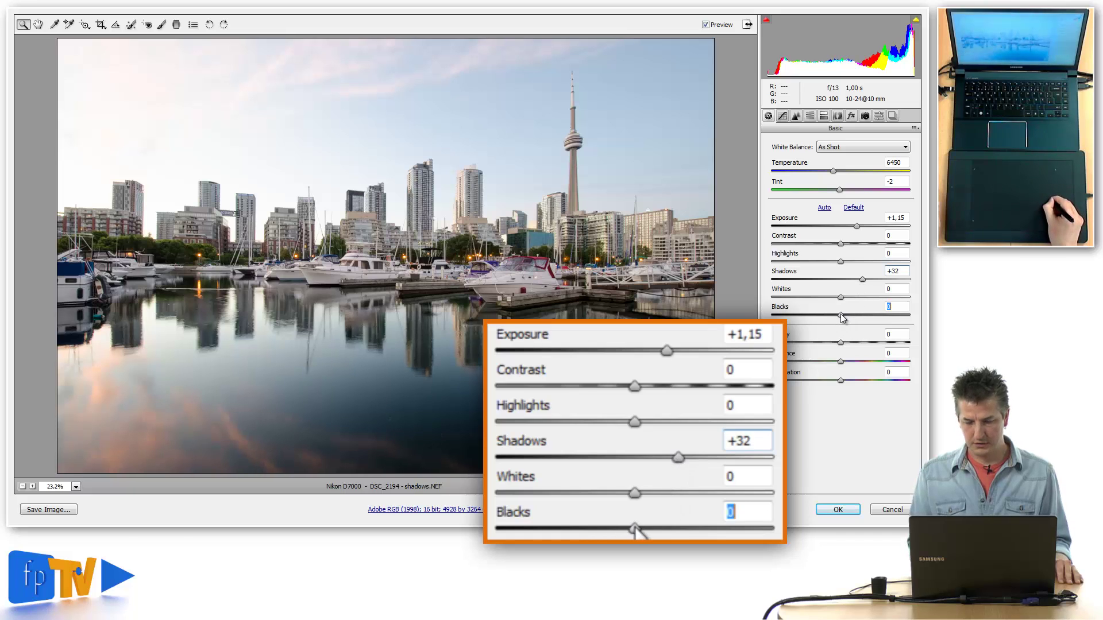
{"action": "left_click_drag", "start_coordinate": [841, 316], "coordinate": [854, 316]}
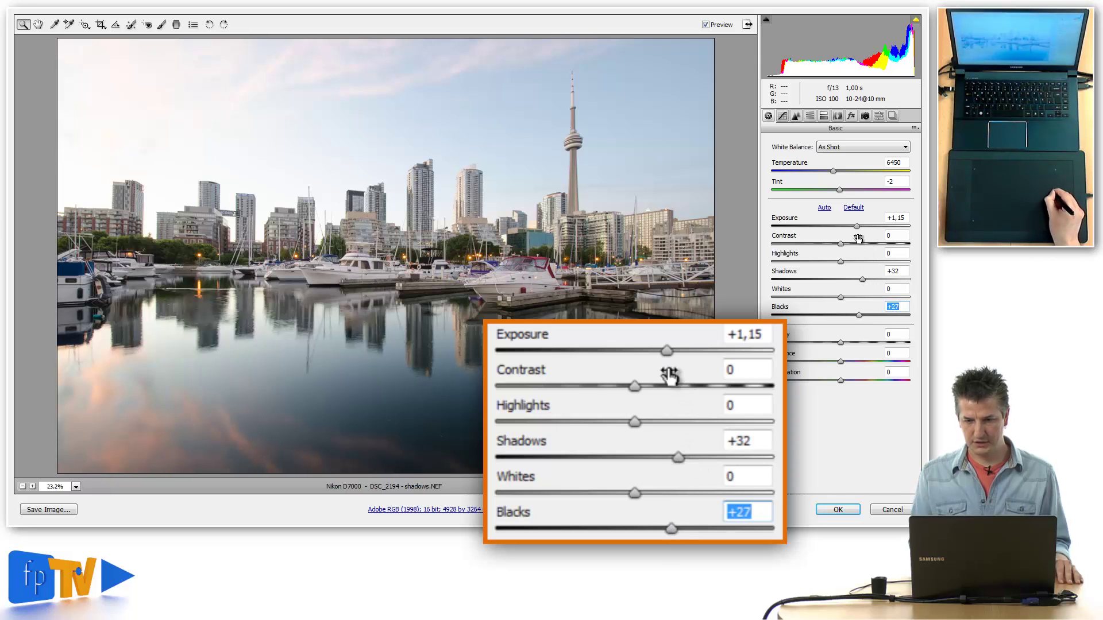
{"action": "left_click_drag", "start_coordinate": [857, 226], "coordinate": [853, 226]}
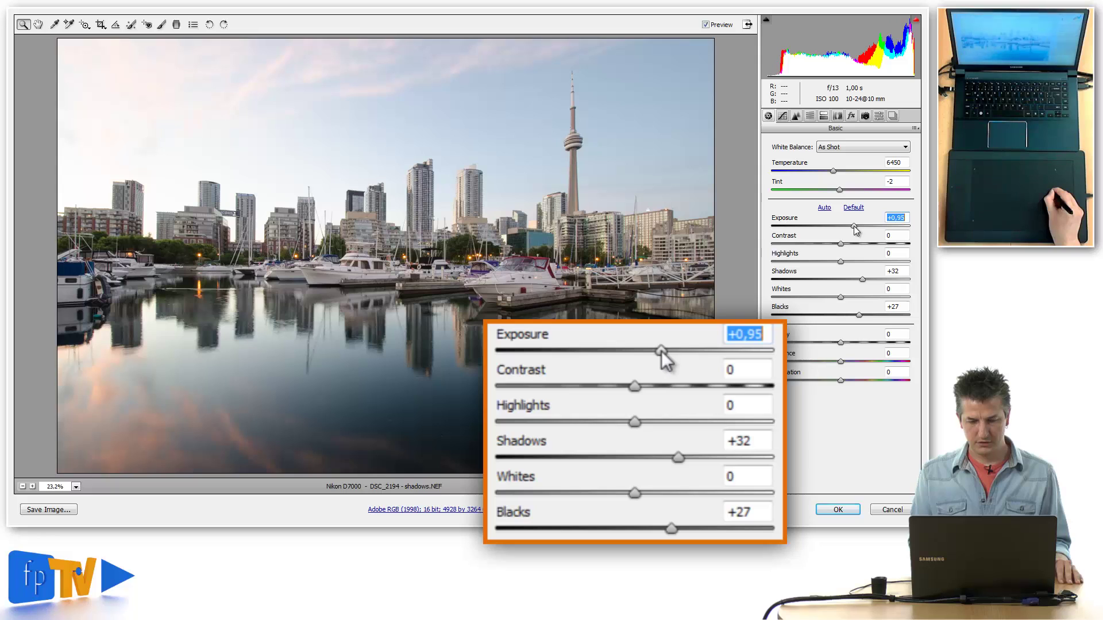
{"action": "left_click", "coordinate": [862, 278]}
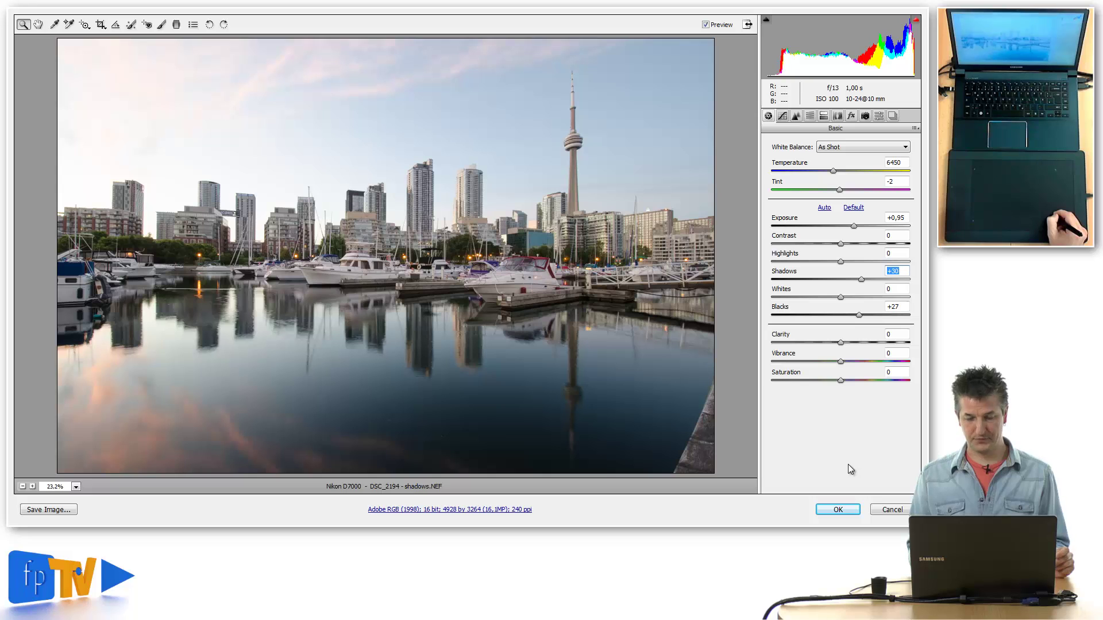
Apply the Camera Raw settings and commit the 'DSC_2194 - shadows' smart object above the highlights layer.
{"action": "left_click", "coordinate": [838, 510]}
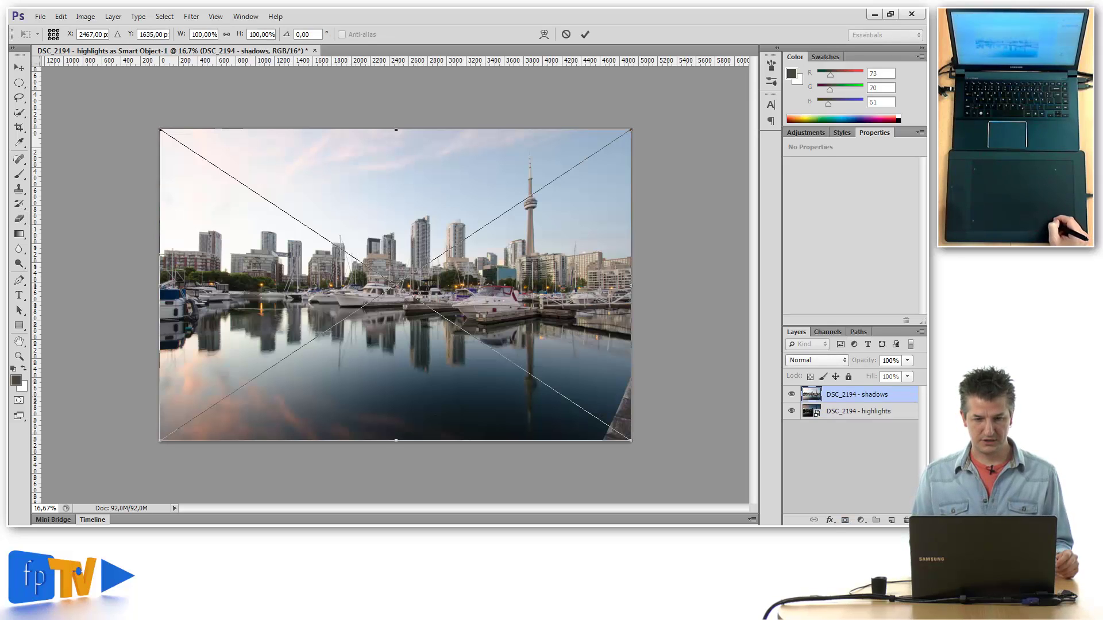
{"action": "key", "text": "e"}
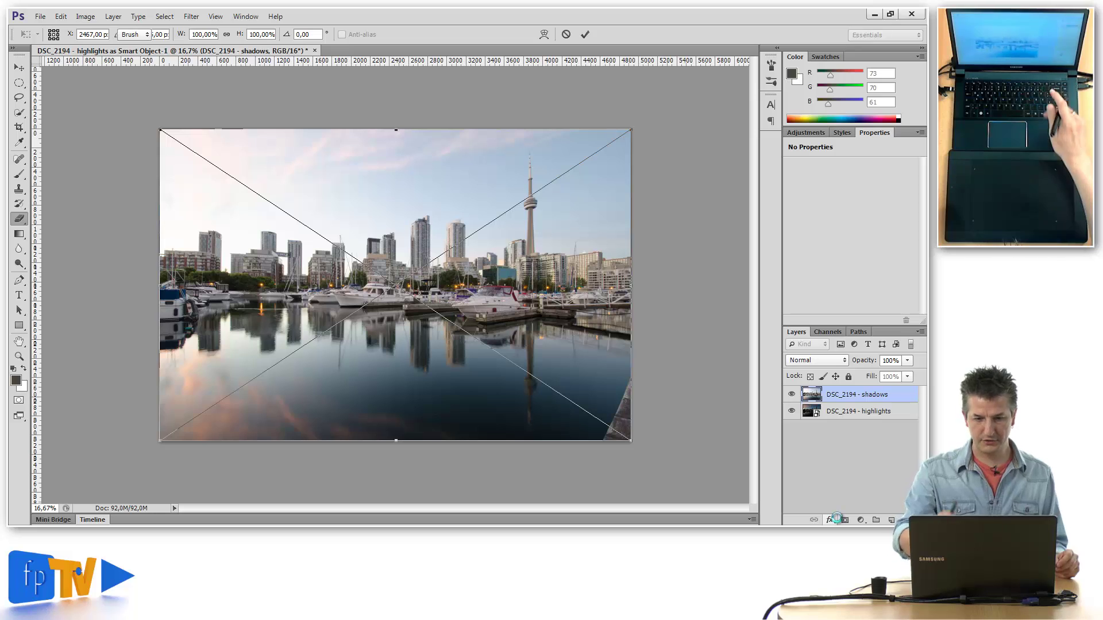
{"action": "key", "text": "Return"}
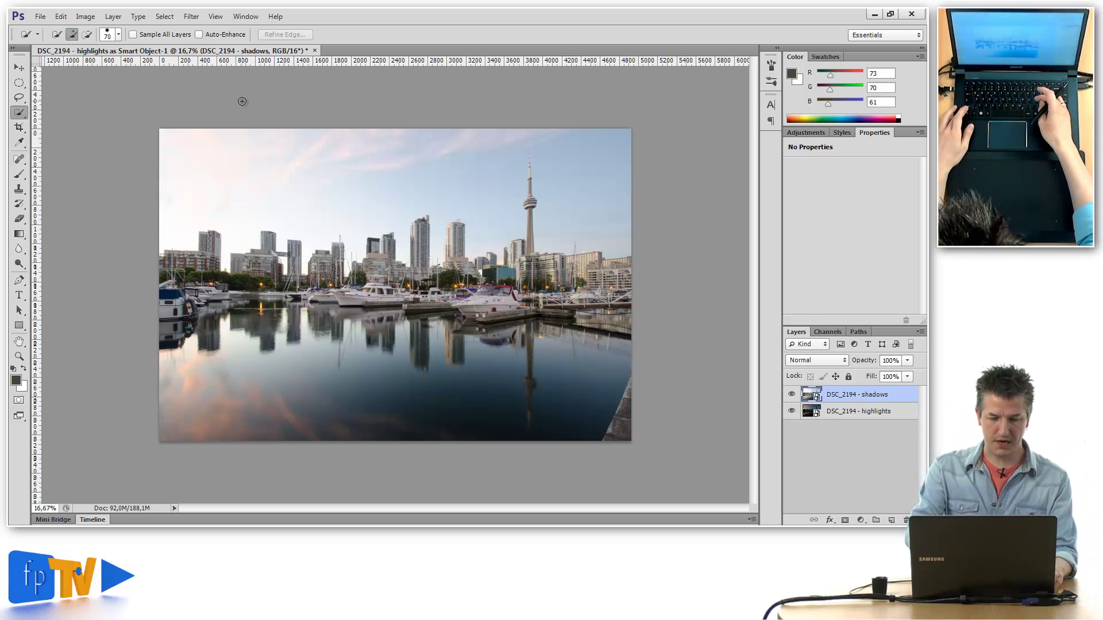
With Quick Selection, select the sky from the upper left across to the right.
{"action": "key", "text": "ctrl+0"}
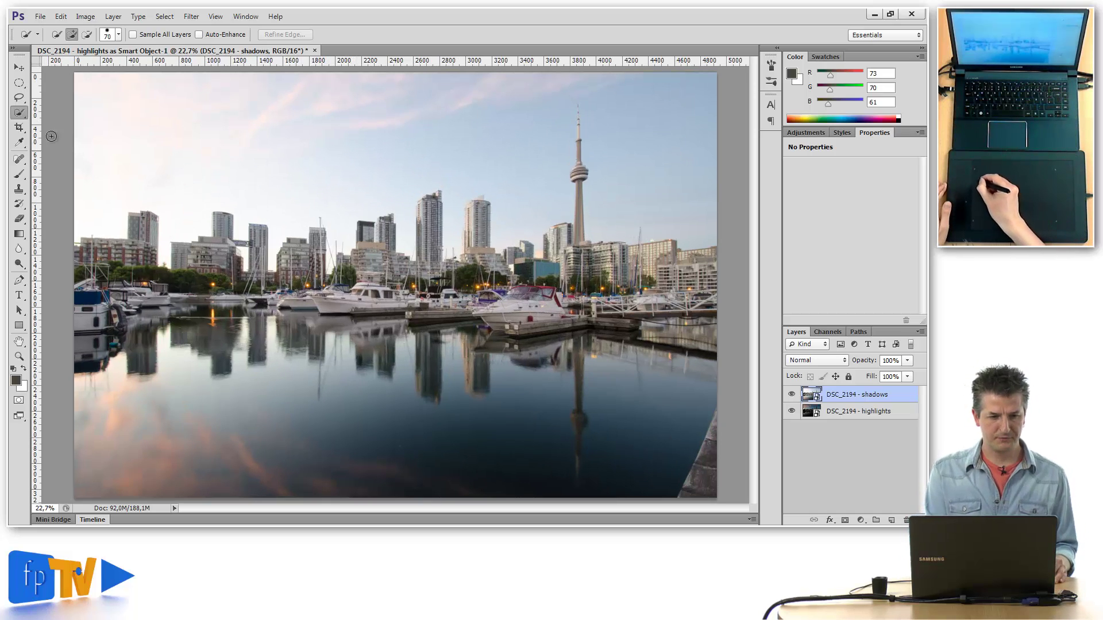
{"action": "right_click", "coordinate": [19, 112]}
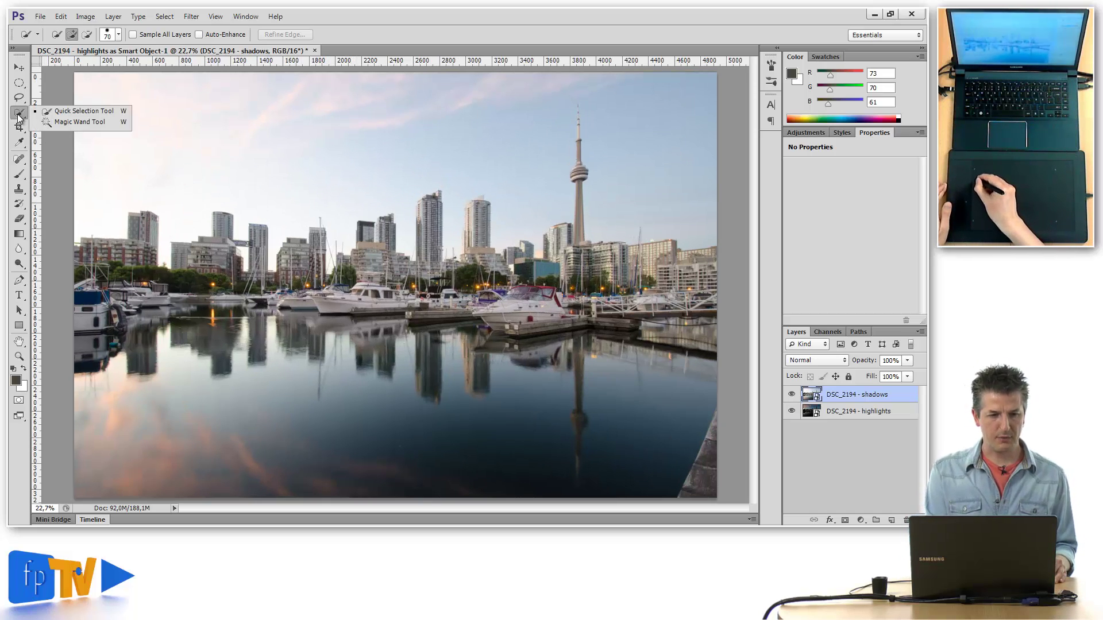
{"action": "left_click", "coordinate": [65, 113]}
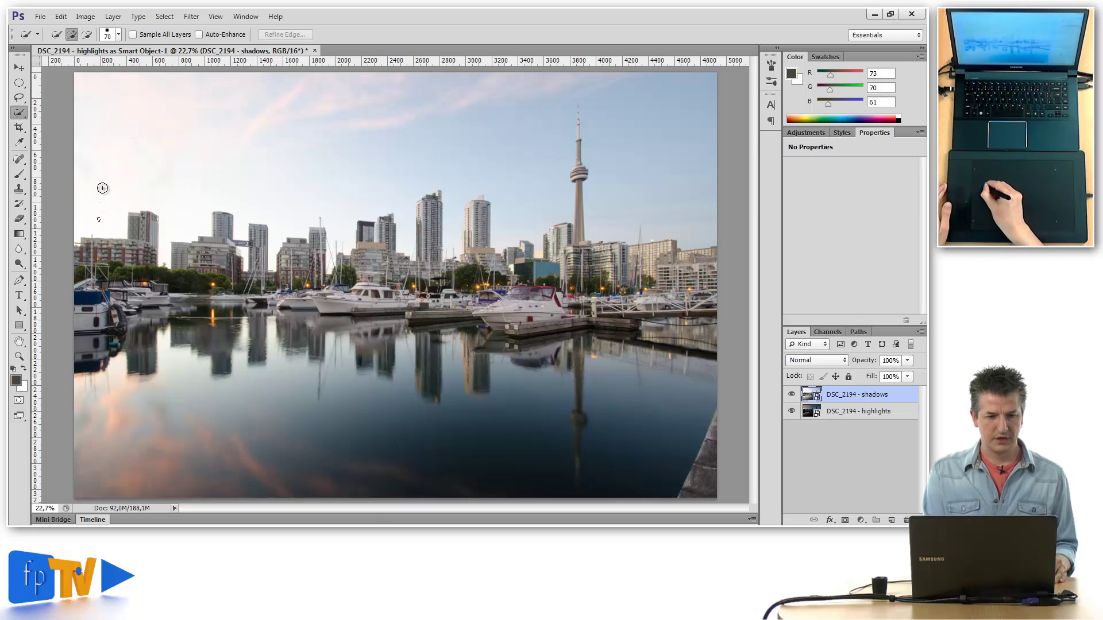
{"action": "left_click_drag", "start_coordinate": [102, 188], "coordinate": [102, 218]}
{"action": "mouse_move", "coordinate": [223, 129]}
{"action": "left_mouse_down"}
{"action": "mouse_move", "coordinate": [352, 131]}
{"action": "mouse_move", "coordinate": [545, 98]}
{"action": "left_mouse_up"}
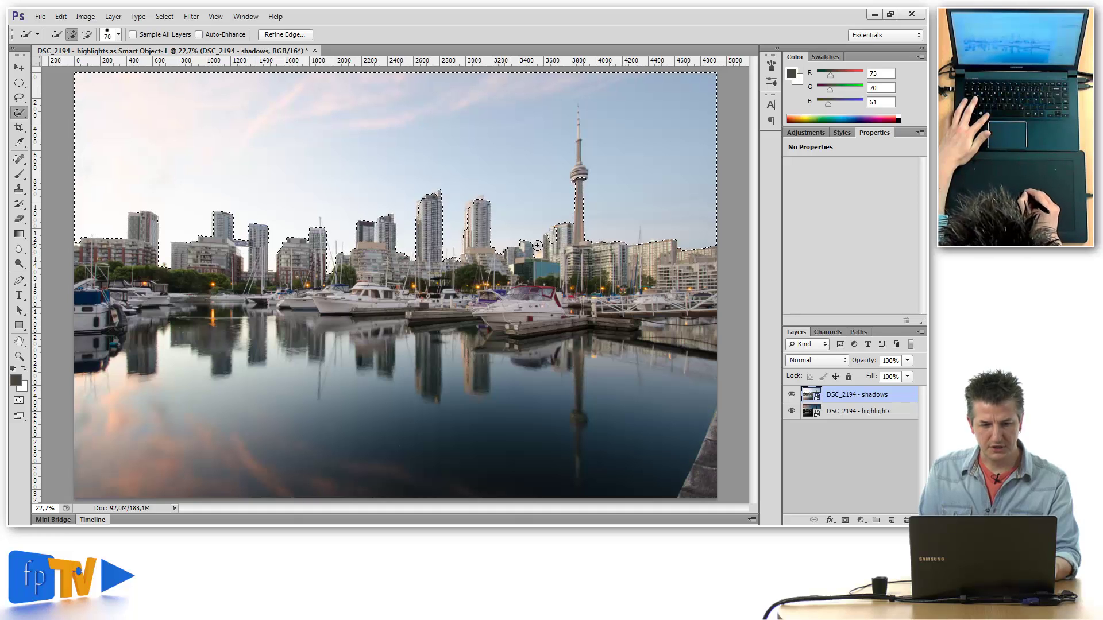
Subtract the CN Tower from the sky selection and turn it into the shadows layer's mask.
{"action": "key", "text": "alt"}
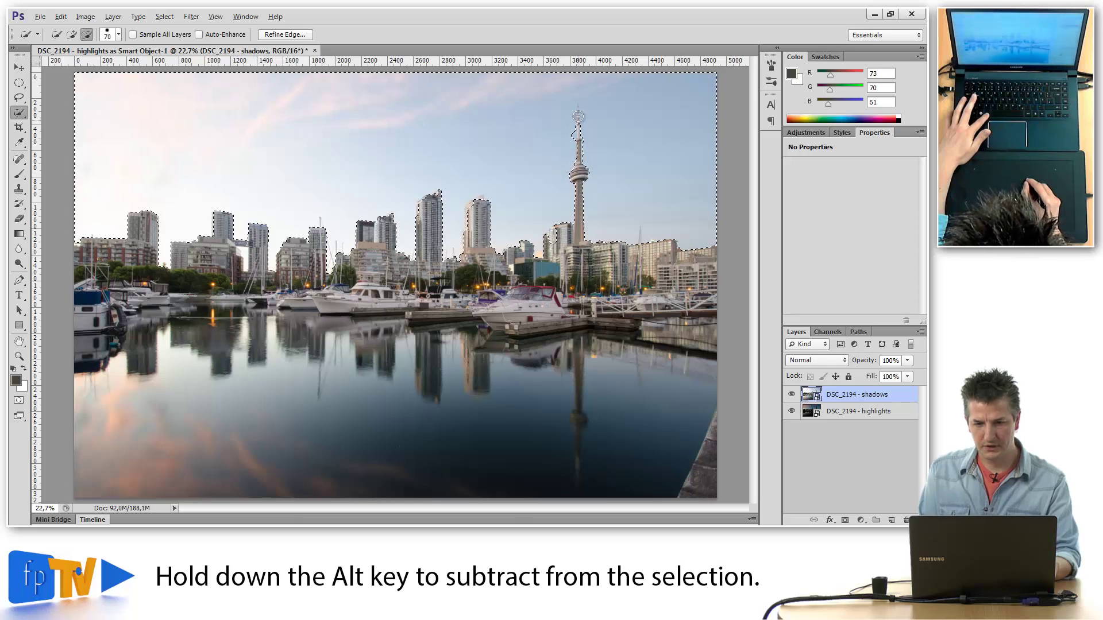
{"action": "left_click_drag", "start_coordinate": [578, 144], "coordinate": [570, 120]}
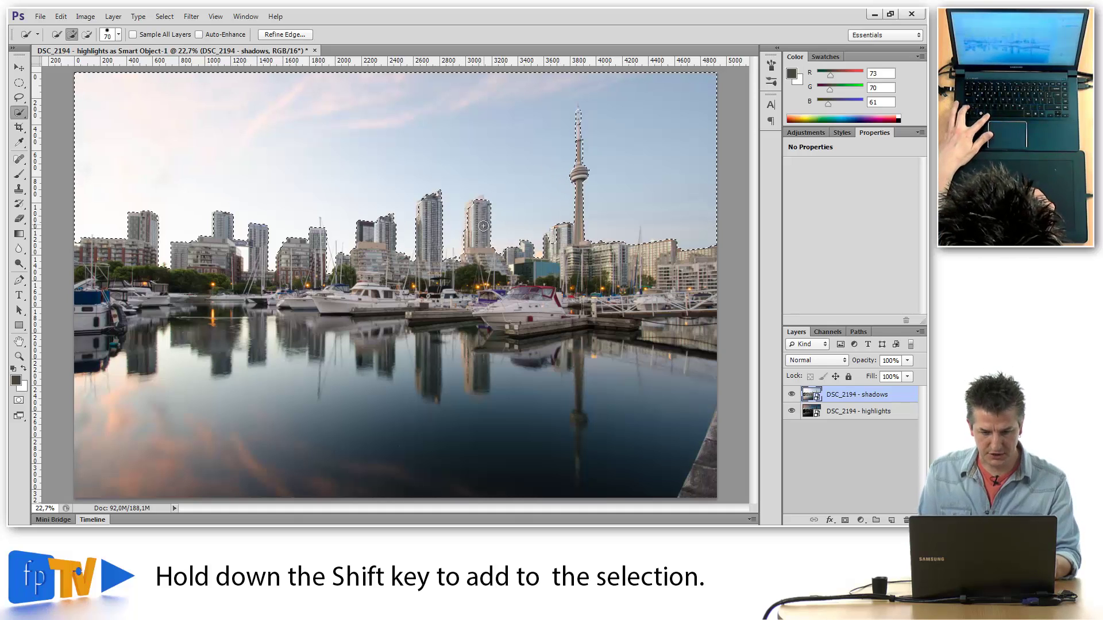
{"action": "key", "text": "alt"}
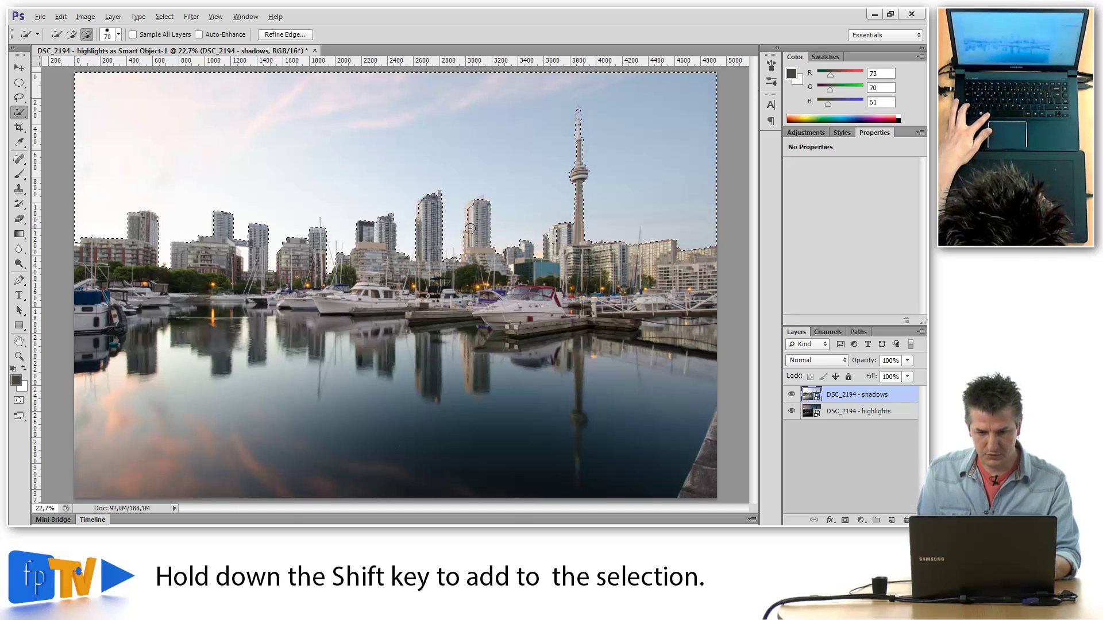
{"action": "left_click_drag", "start_coordinate": [469, 227], "coordinate": [477, 202]}
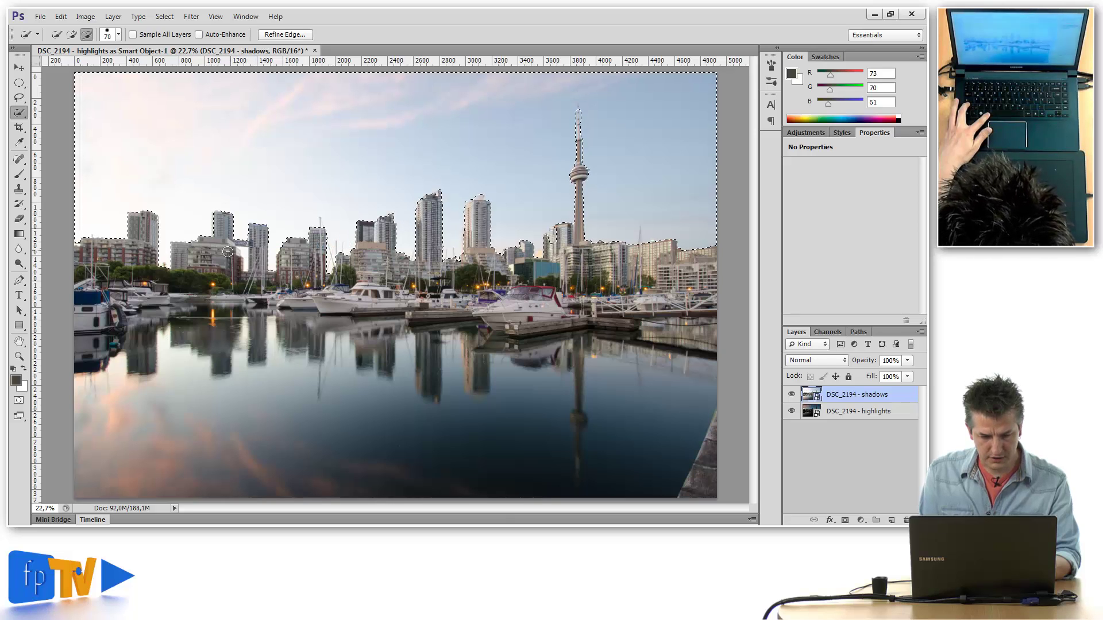
{"action": "key", "text": "alt"}
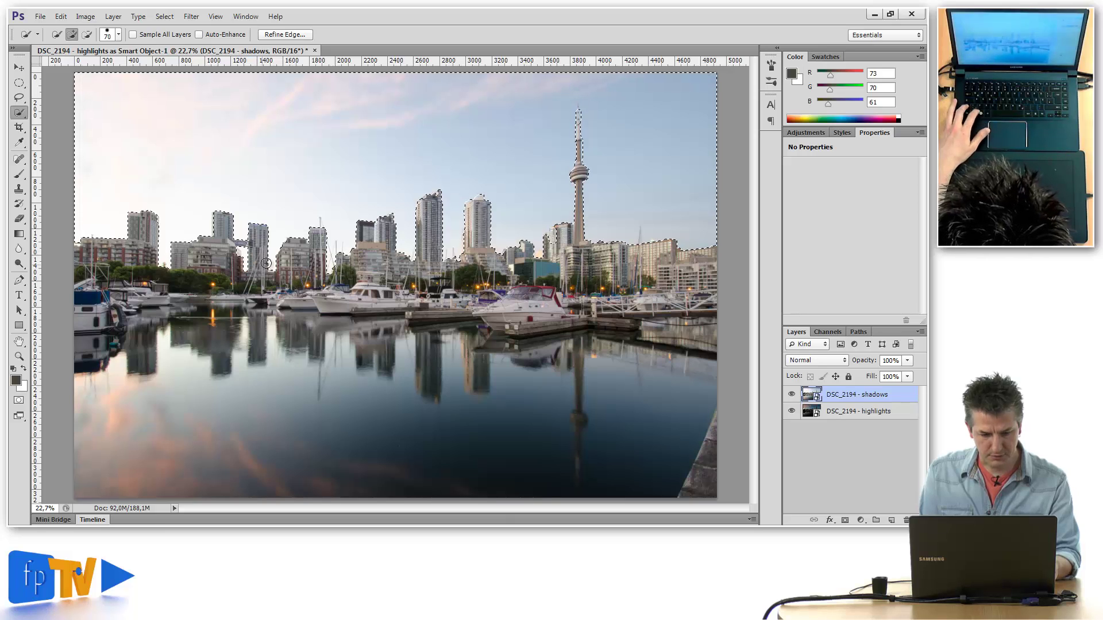
{"action": "key", "text": "alt"}
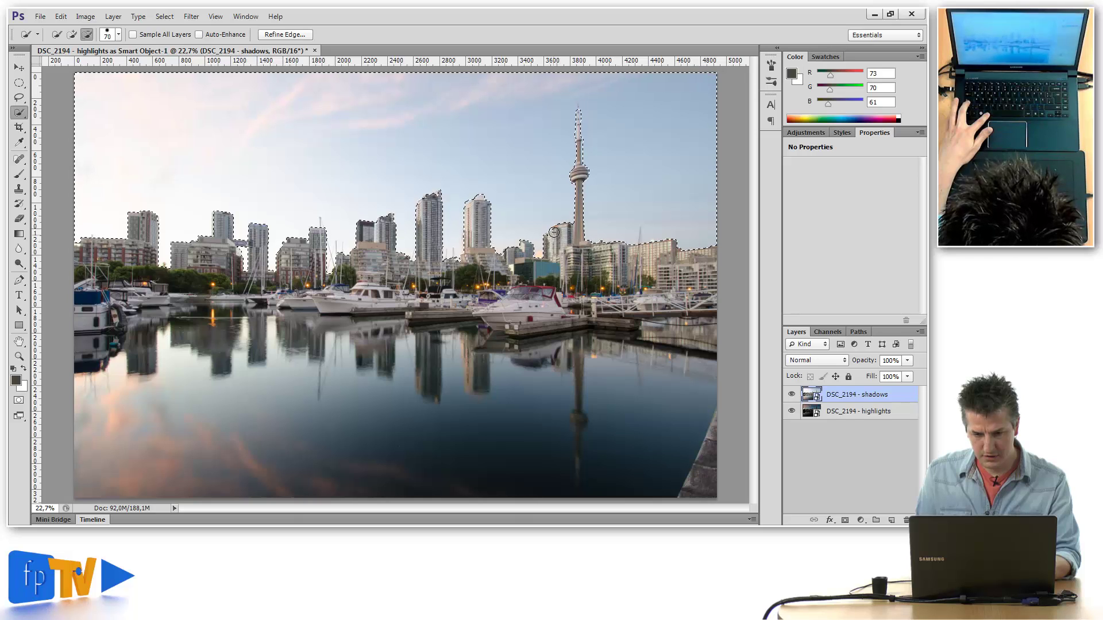
{"action": "key", "text": "alt"}
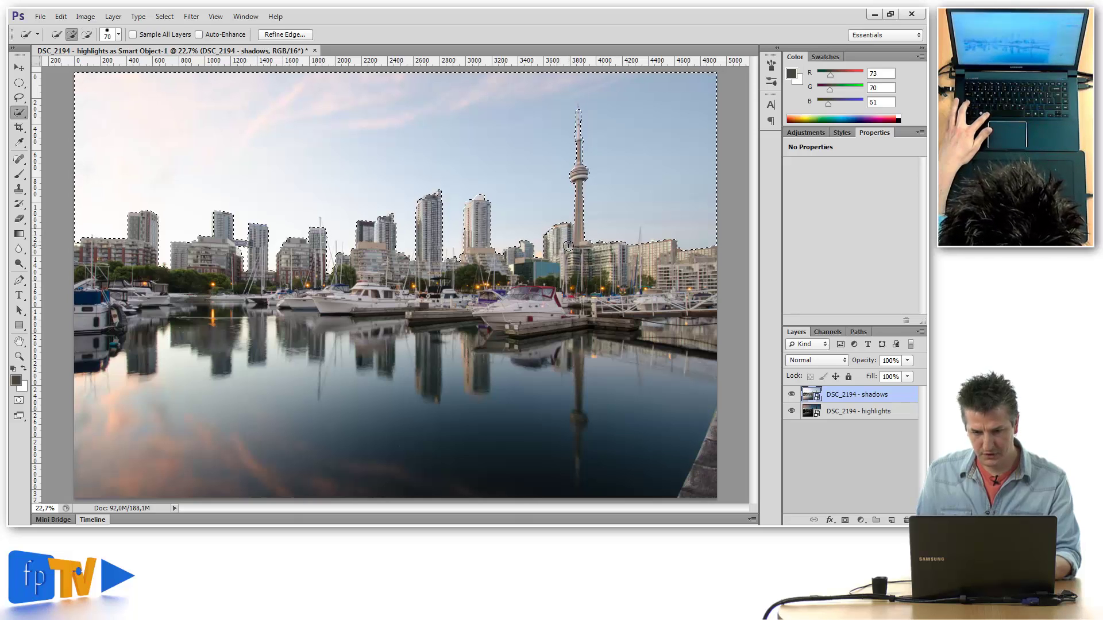
{"action": "left_click", "coordinate": [845, 521]}
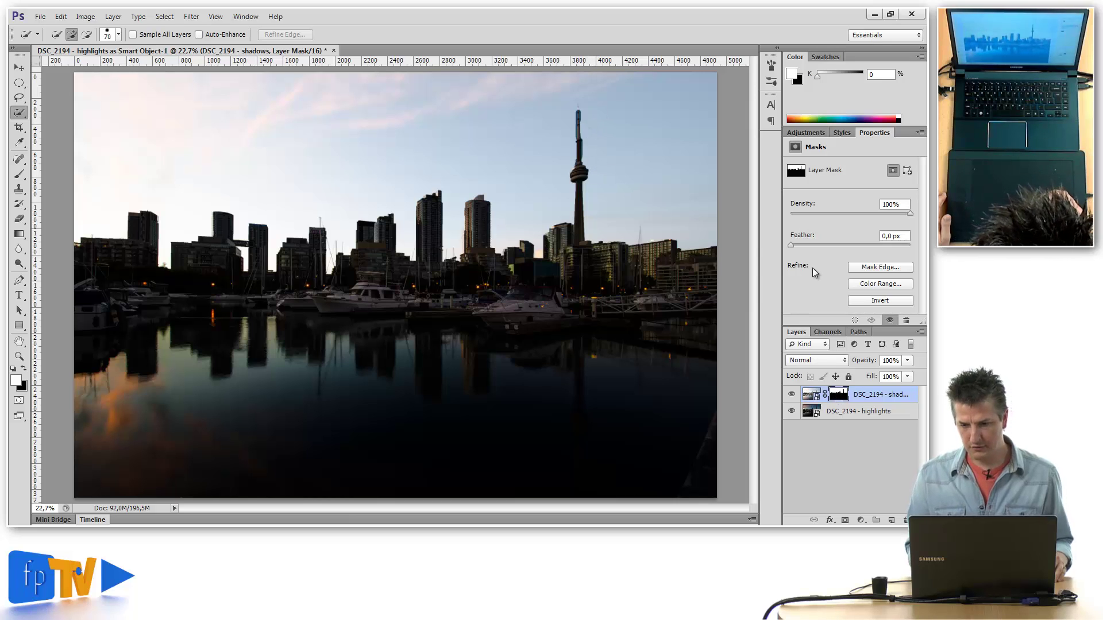
Refine the shadows mask edge using On Black view and a 9.9 px smart radius.
{"action": "left_click", "coordinate": [879, 267]}
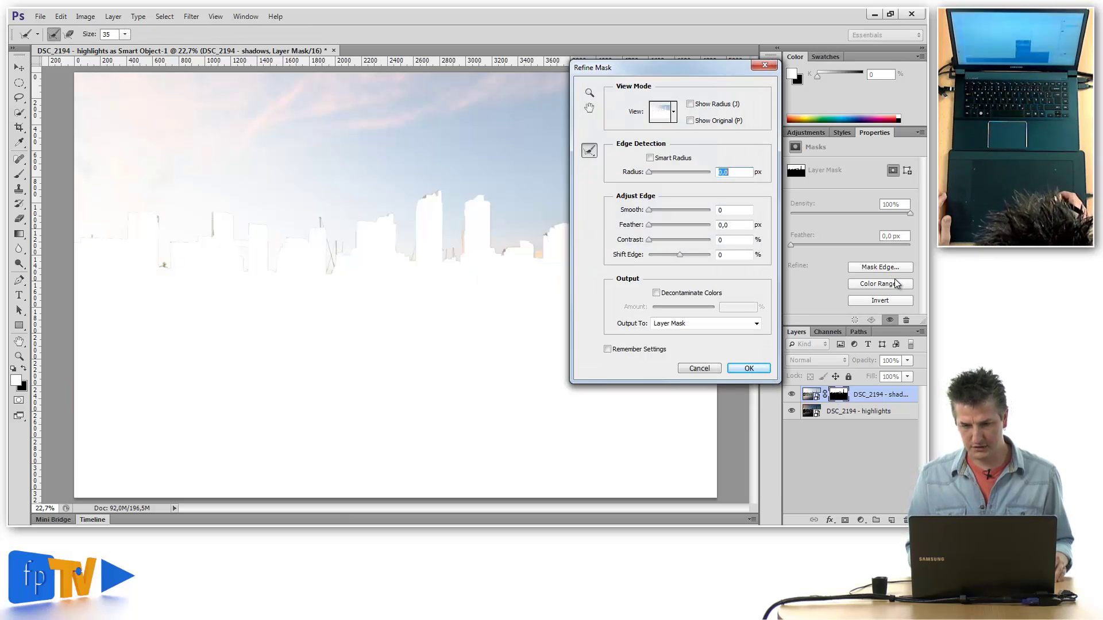
{"action": "left_click_drag", "start_coordinate": [691, 78], "coordinate": [769, 146]}
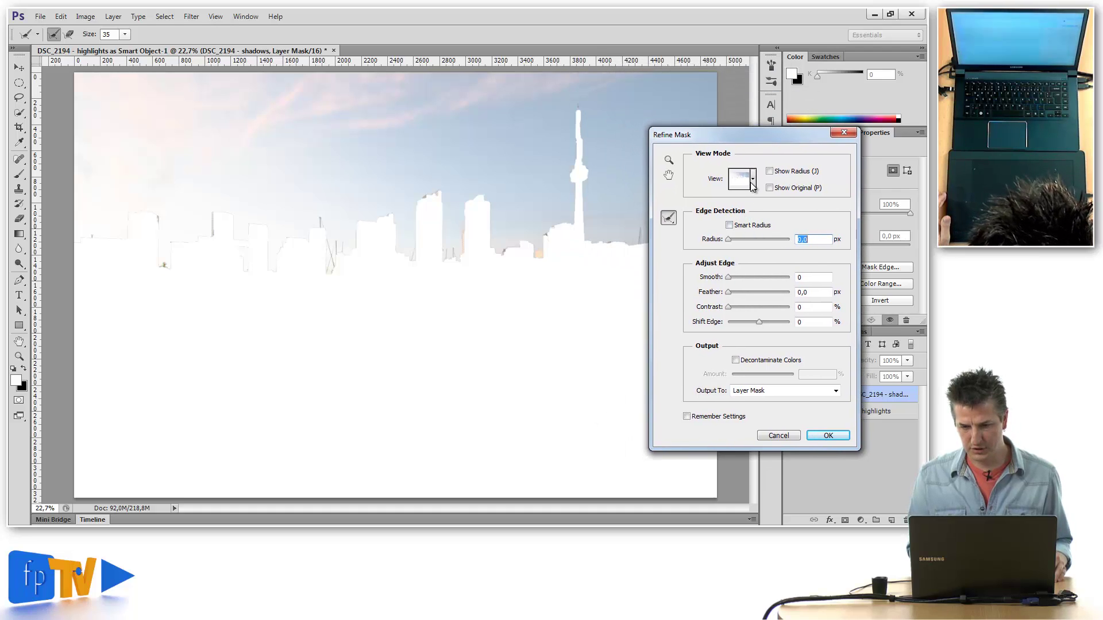
{"action": "left_click", "coordinate": [753, 184]}
{"action": "key", "text": "b"}
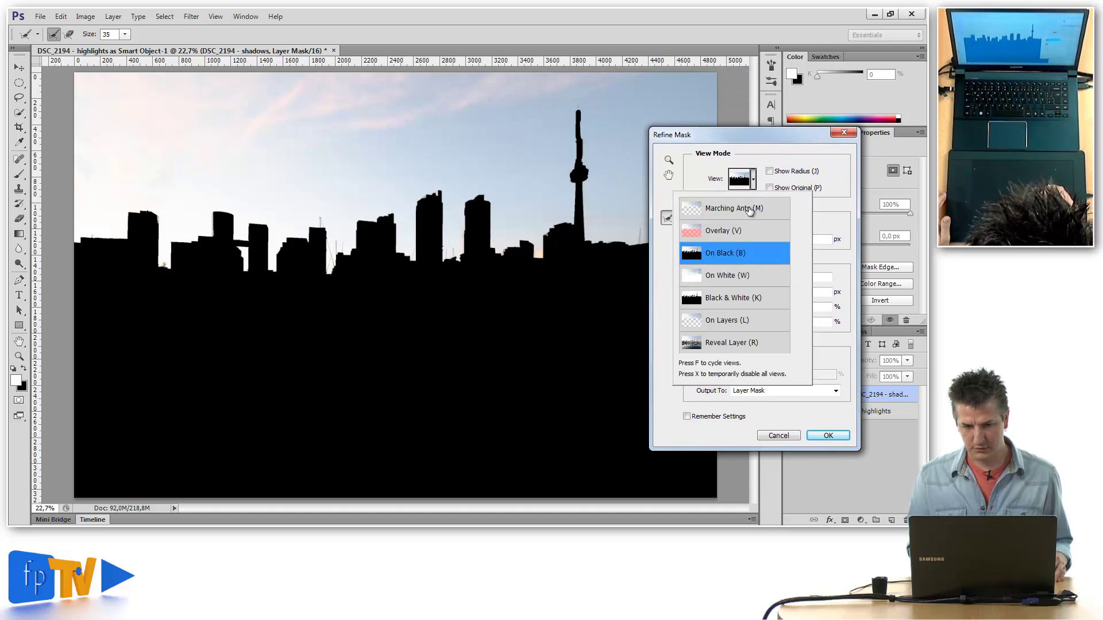
{"action": "left_click", "coordinate": [754, 184]}
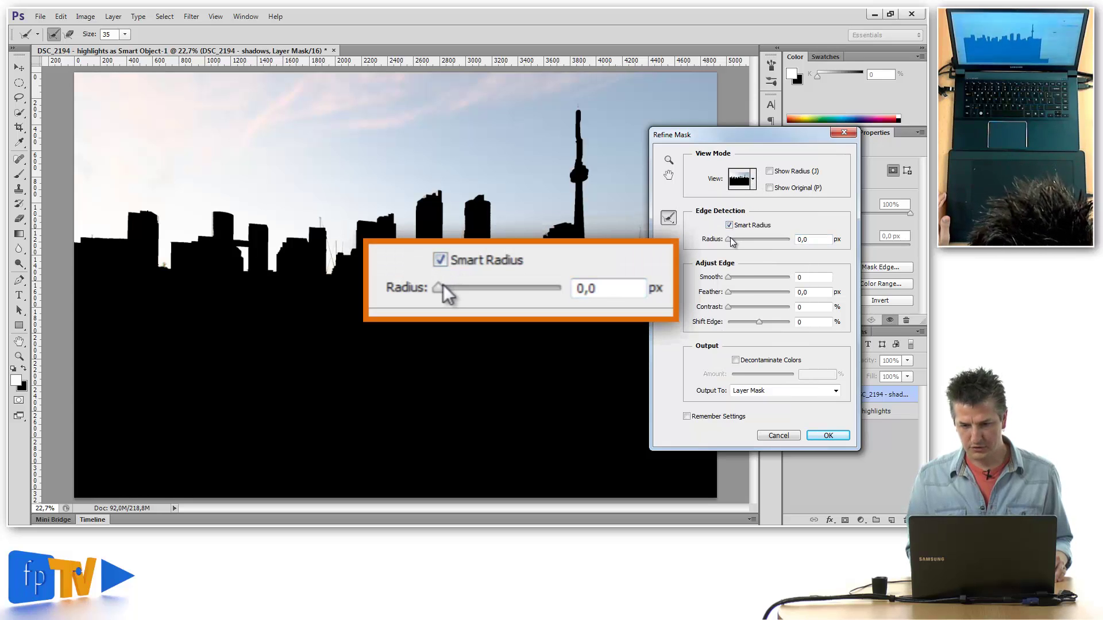
{"action": "left_click_drag", "start_coordinate": [728, 238], "coordinate": [747, 244]}
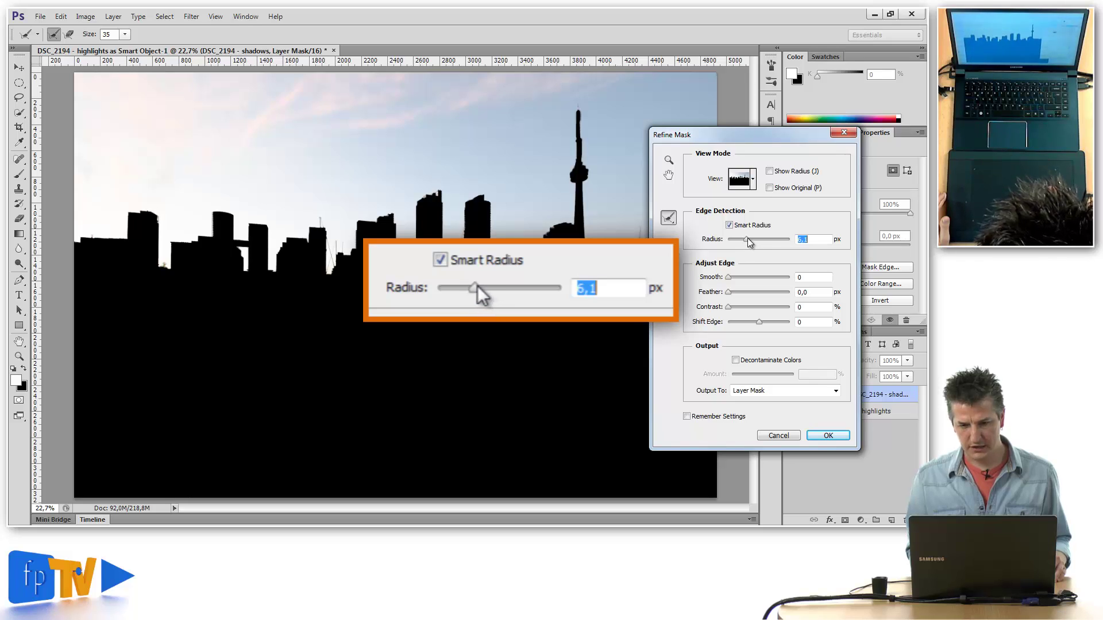
{"action": "left_click_drag", "start_coordinate": [749, 241], "coordinate": [753, 246]}
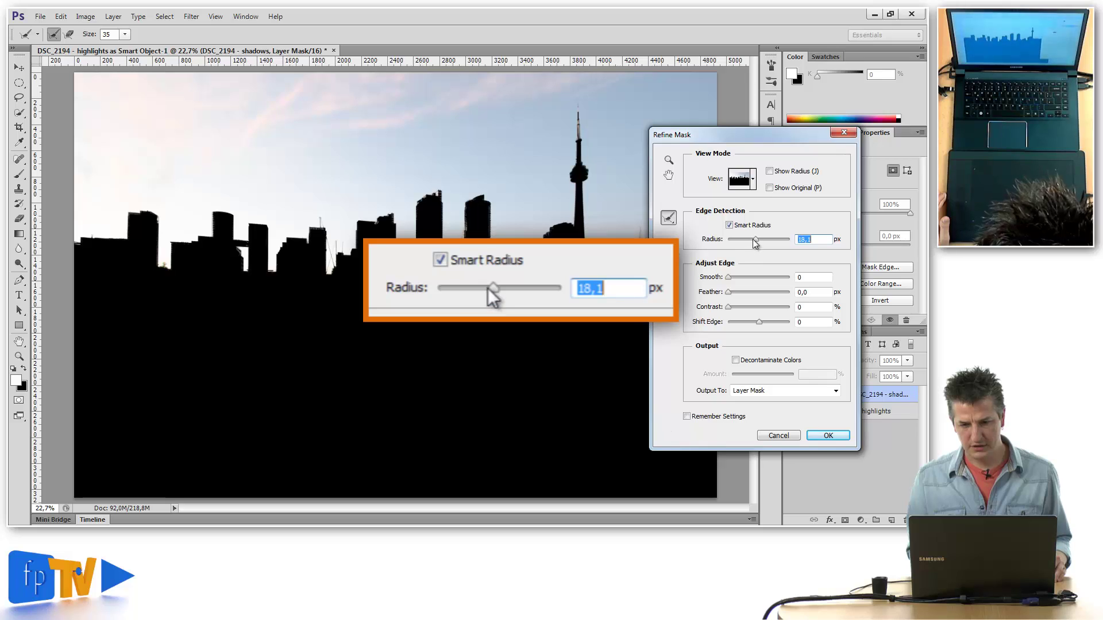
{"action": "left_click_drag", "start_coordinate": [756, 243], "coordinate": [753, 240]}
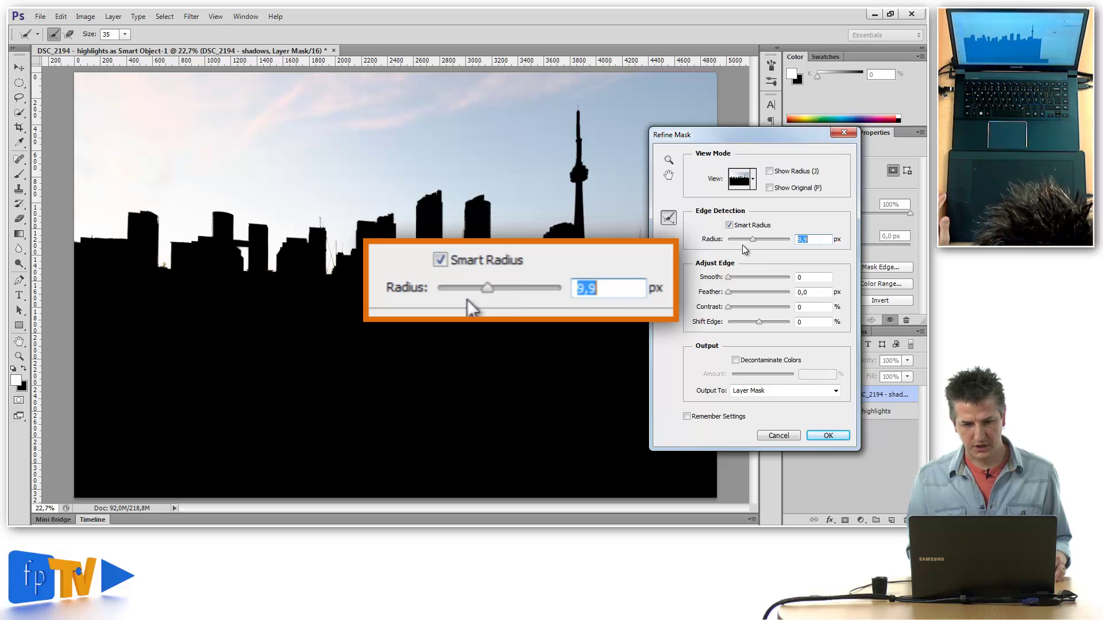
{"action": "left_click", "coordinate": [828, 435]}
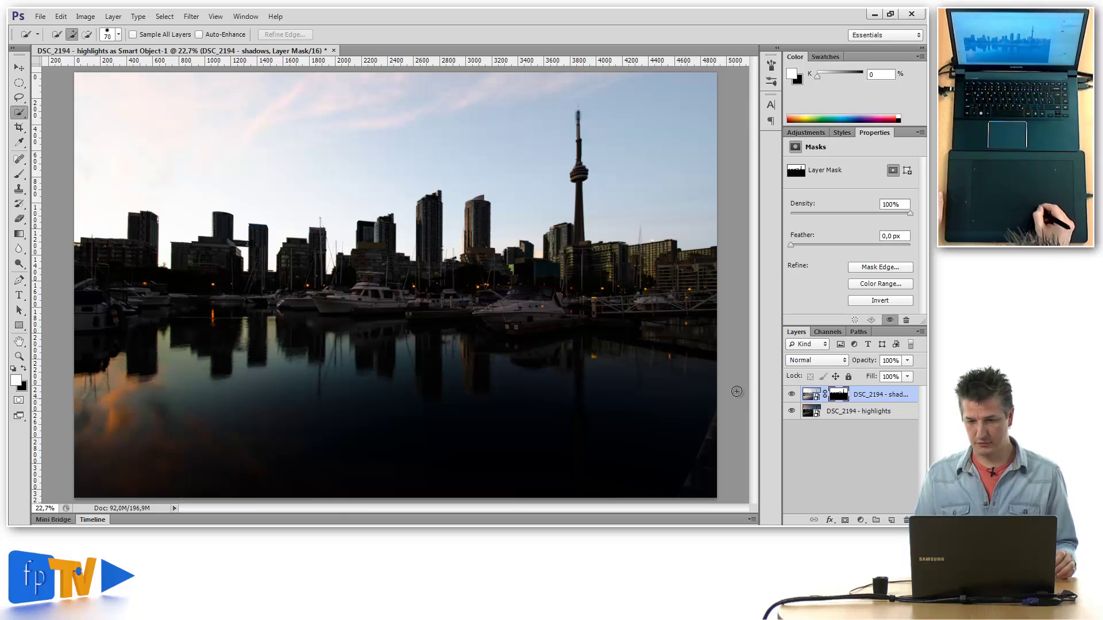
Move the highlights layer on top, group it as Group 1, and move the skyline mask onto Group 1.
{"action": "left_click", "coordinate": [845, 418]}
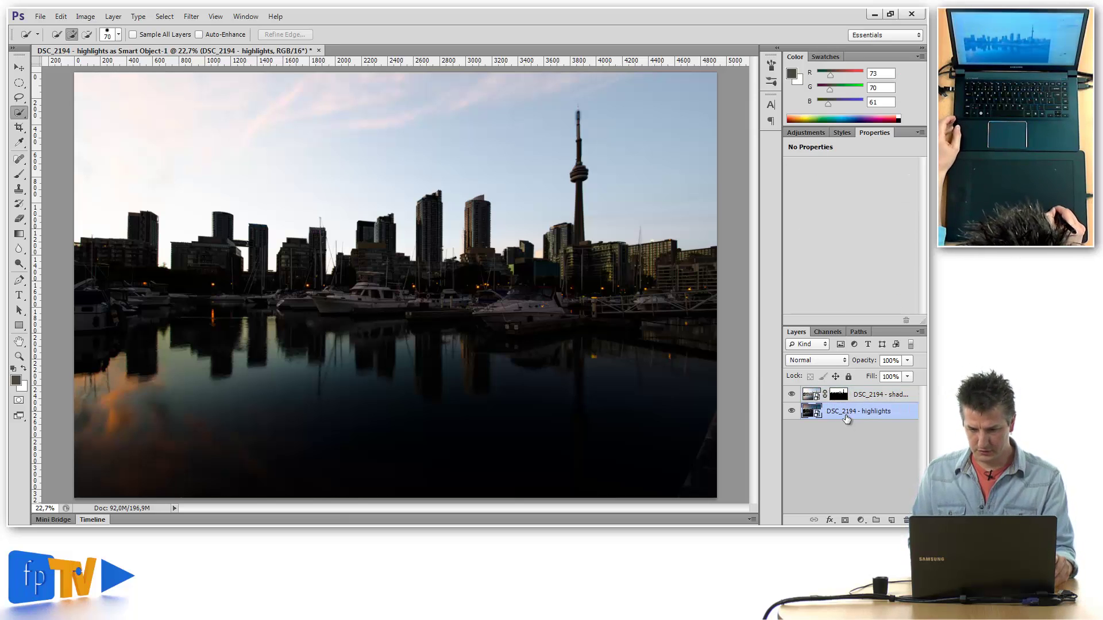
{"action": "double_click", "coordinate": [844, 413]}
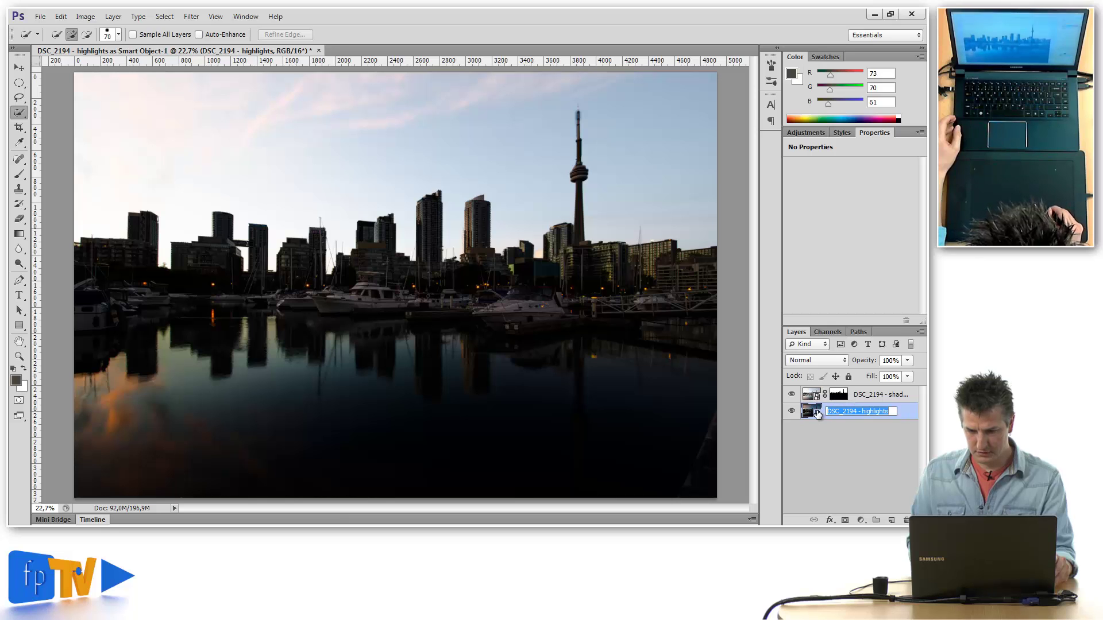
{"action": "left_click_drag", "start_coordinate": [811, 415], "coordinate": [828, 396]}
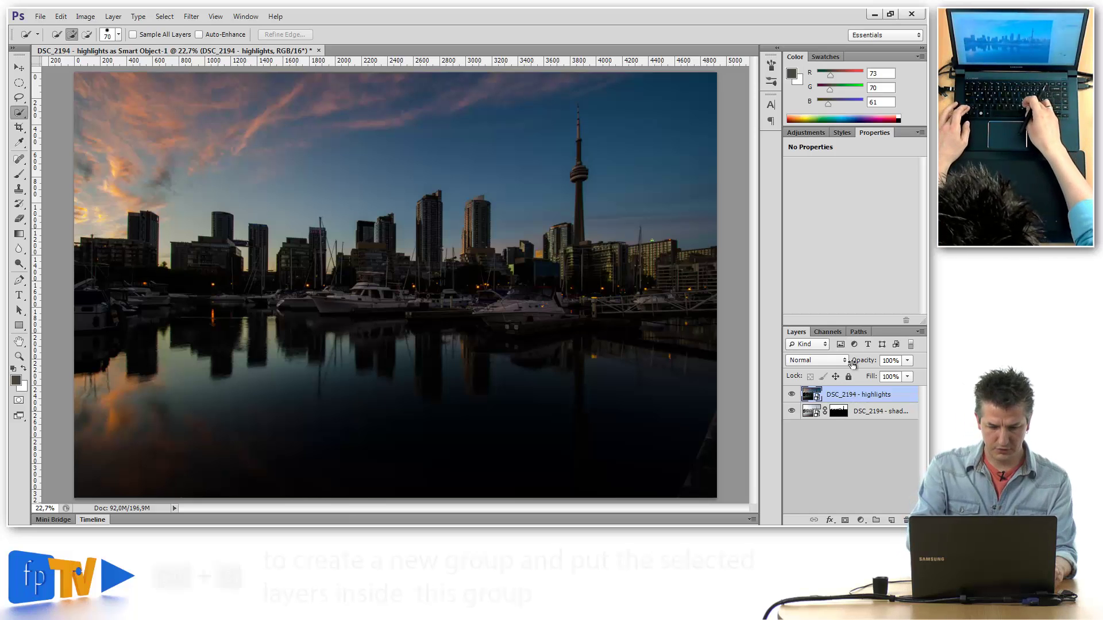
{"action": "key", "text": "ctrl+g"}
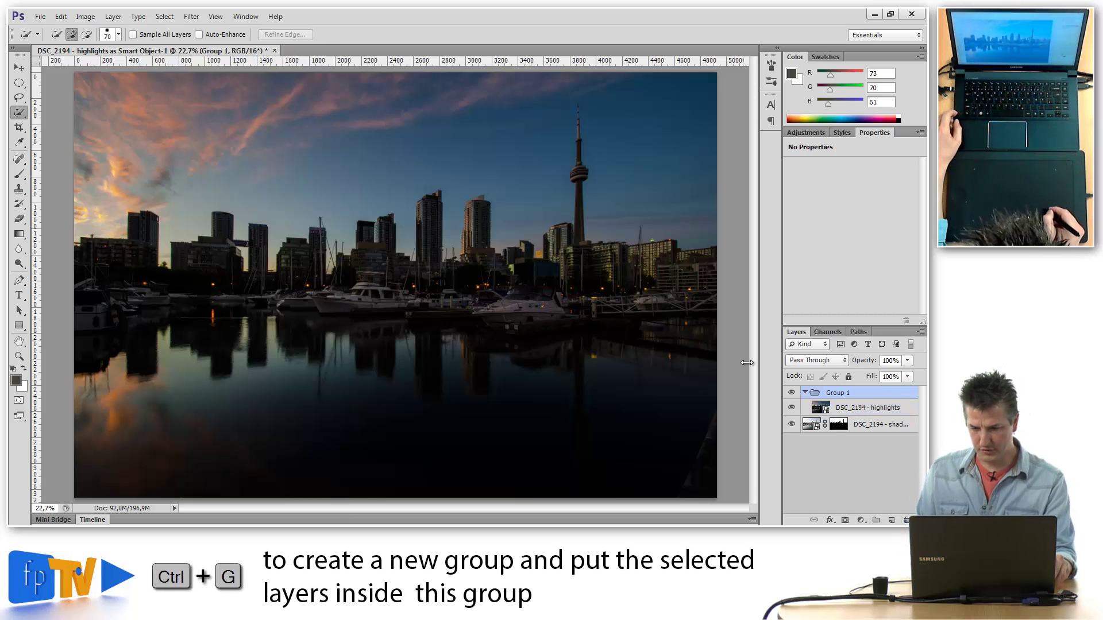
{"action": "left_click", "coordinate": [838, 425]}
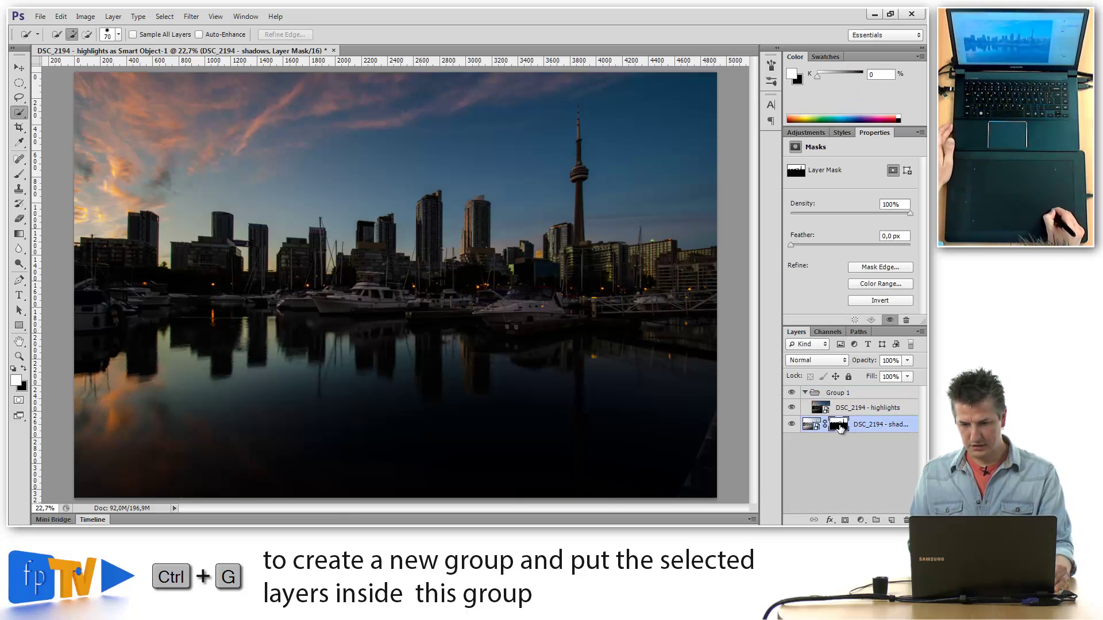
{"action": "left_click_drag", "start_coordinate": [838, 425], "coordinate": [848, 402]}
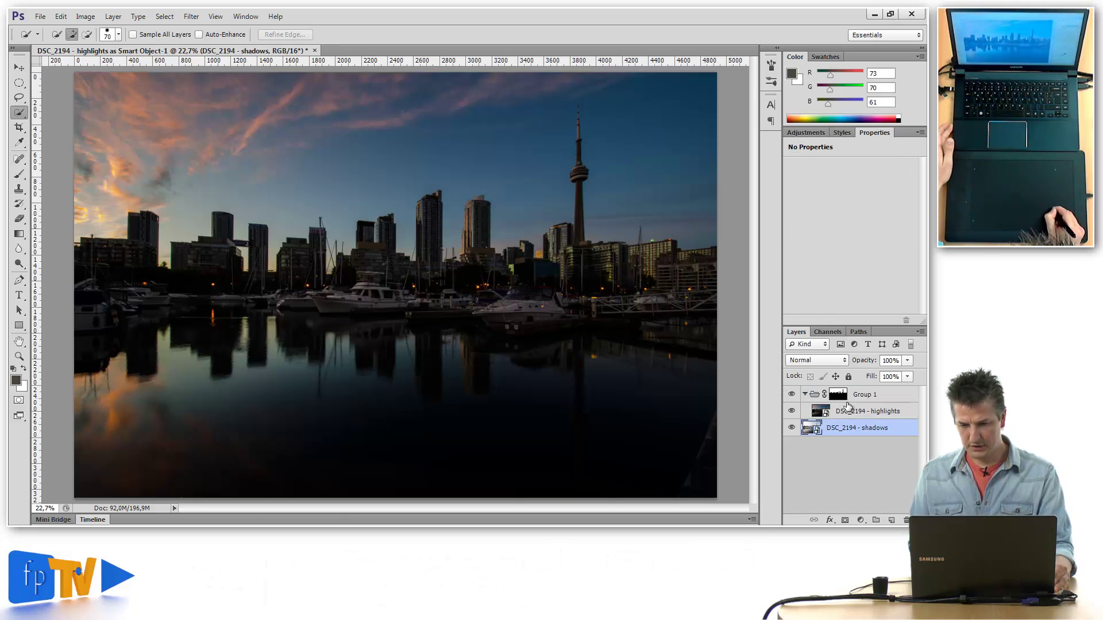
{"action": "left_click", "coordinate": [840, 395]}
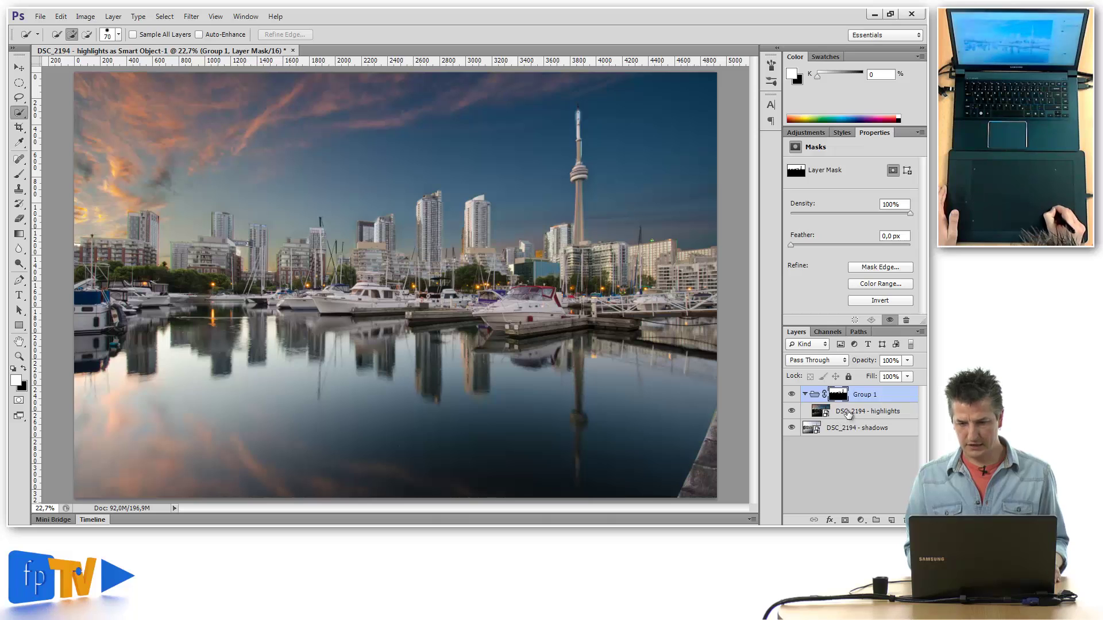
Put the DSC_2194 - shadows layer into its own Group 2.
{"action": "left_click", "coordinate": [847, 413]}
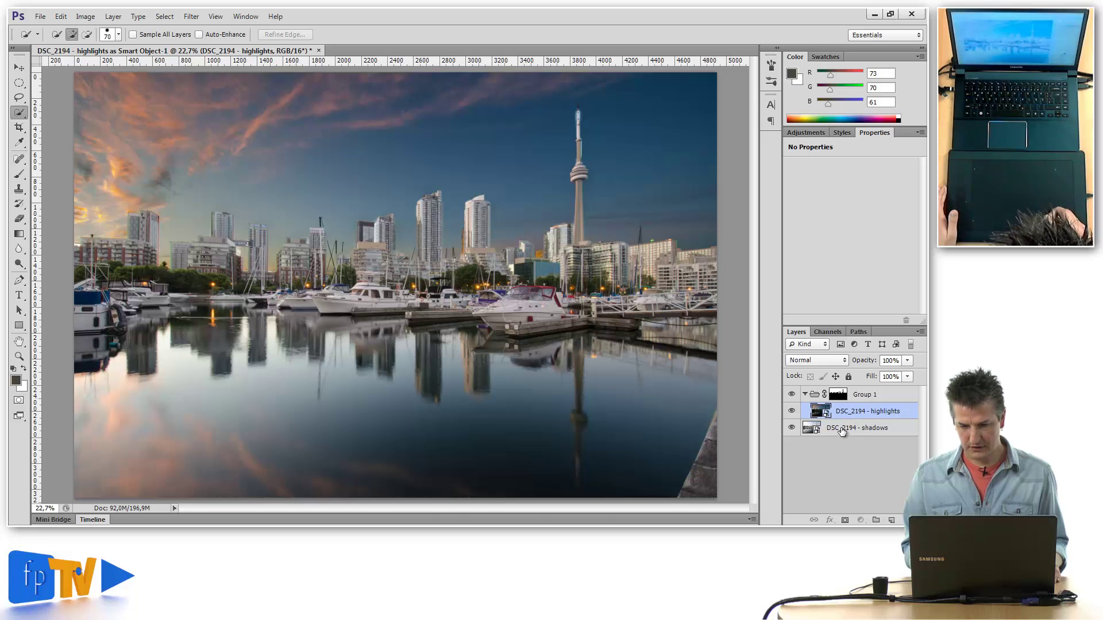
{"action": "left_click", "coordinate": [842, 434]}
{"action": "key", "text": "ctrl+g"}
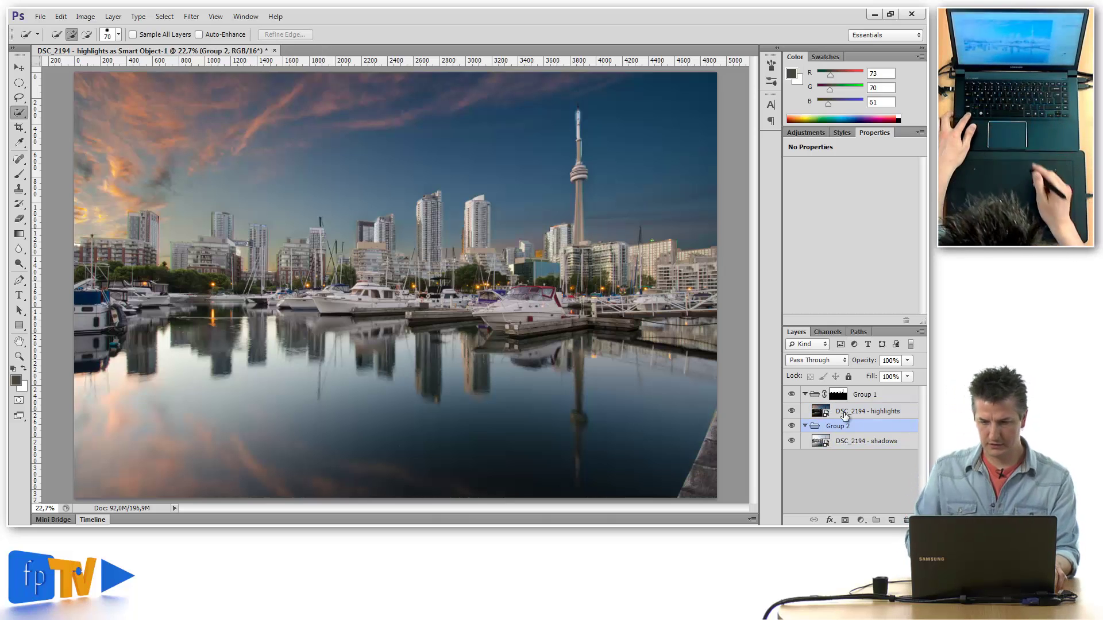
{"action": "left_click", "coordinate": [855, 442]}
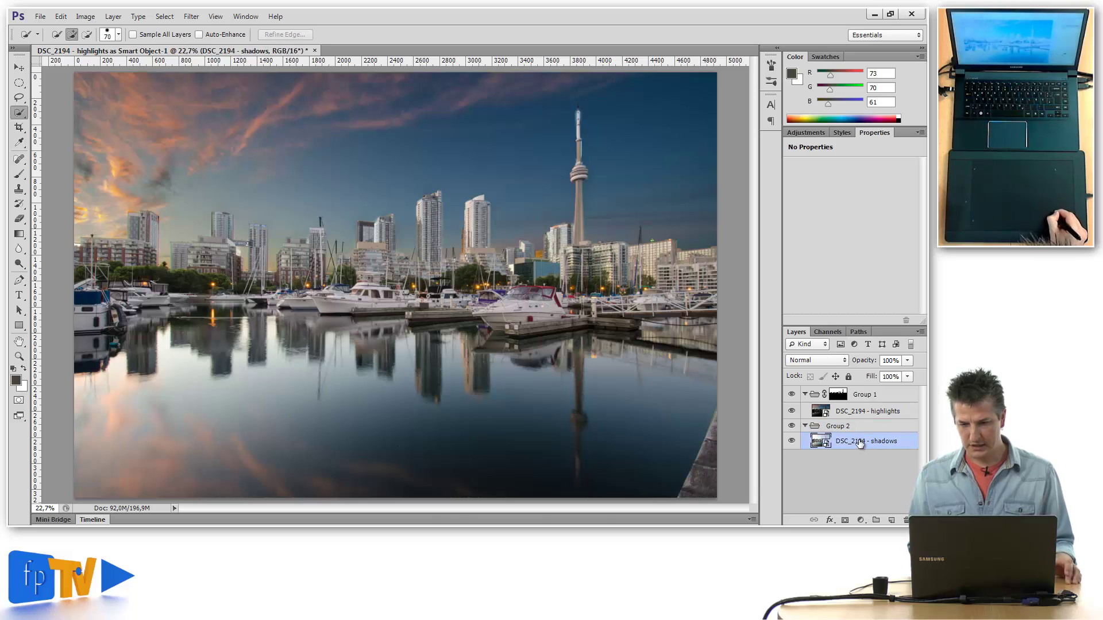
{"action": "left_click", "coordinate": [810, 133]}
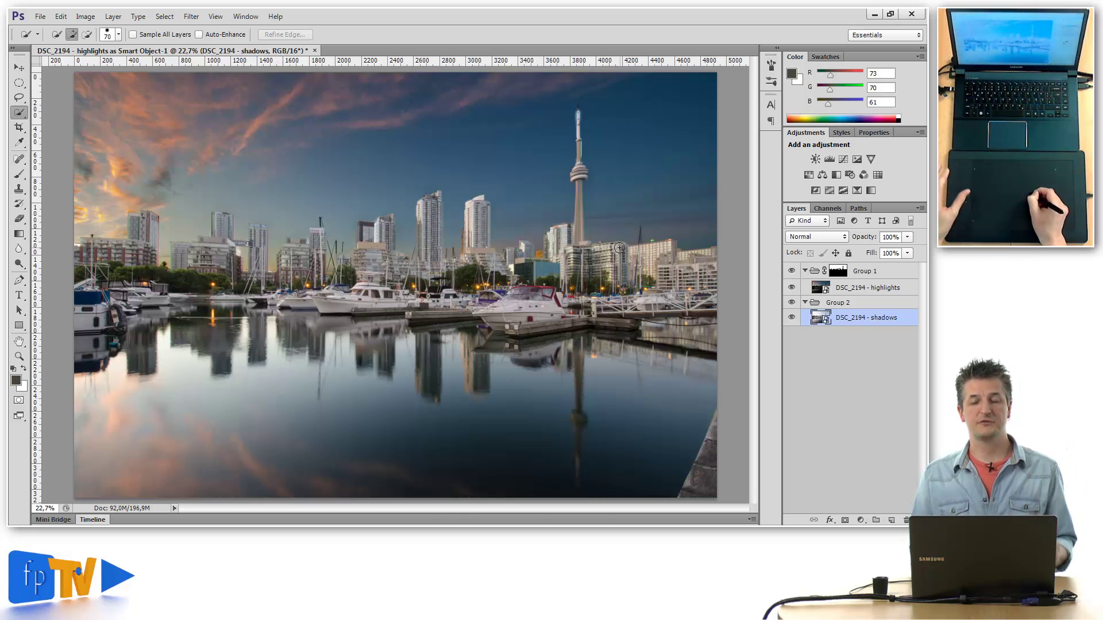
Add Levels adjustments that darken the shadows midtones and brighten the highlights midtones.
{"action": "left_click", "coordinate": [830, 161]}
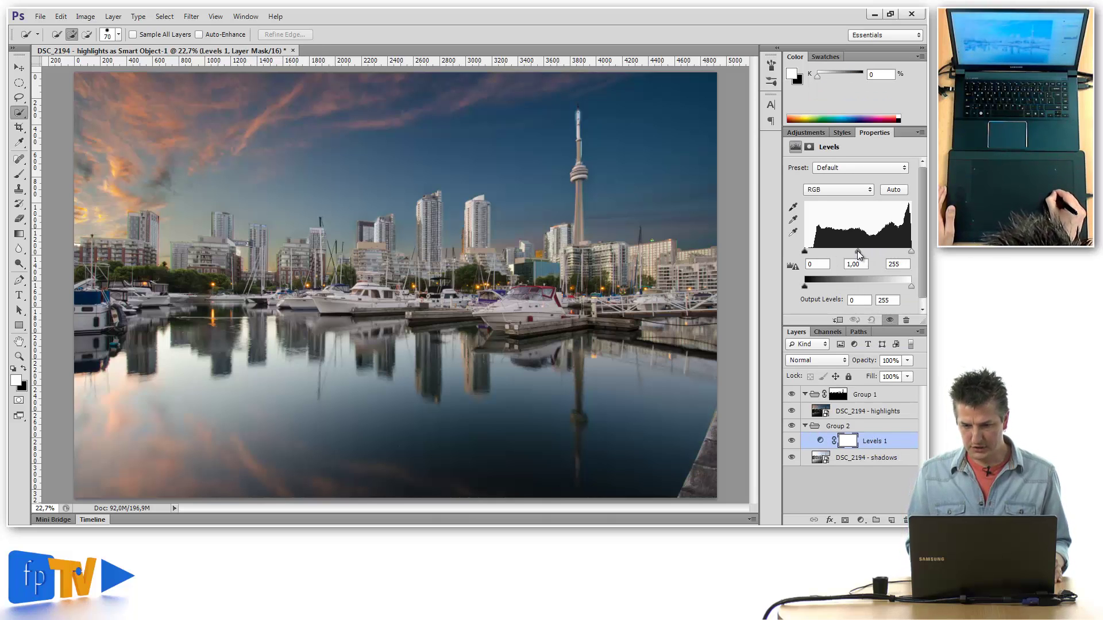
{"action": "left_click_drag", "start_coordinate": [857, 250], "coordinate": [867, 252]}
{"action": "left_click", "coordinate": [855, 409]}
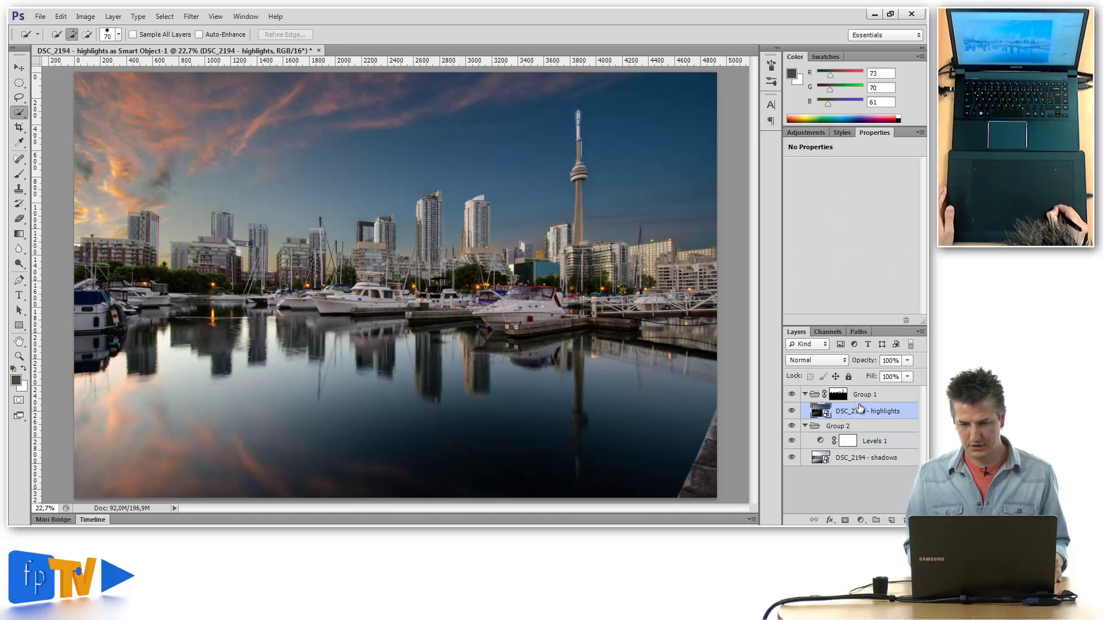
{"action": "left_click", "coordinate": [808, 132]}
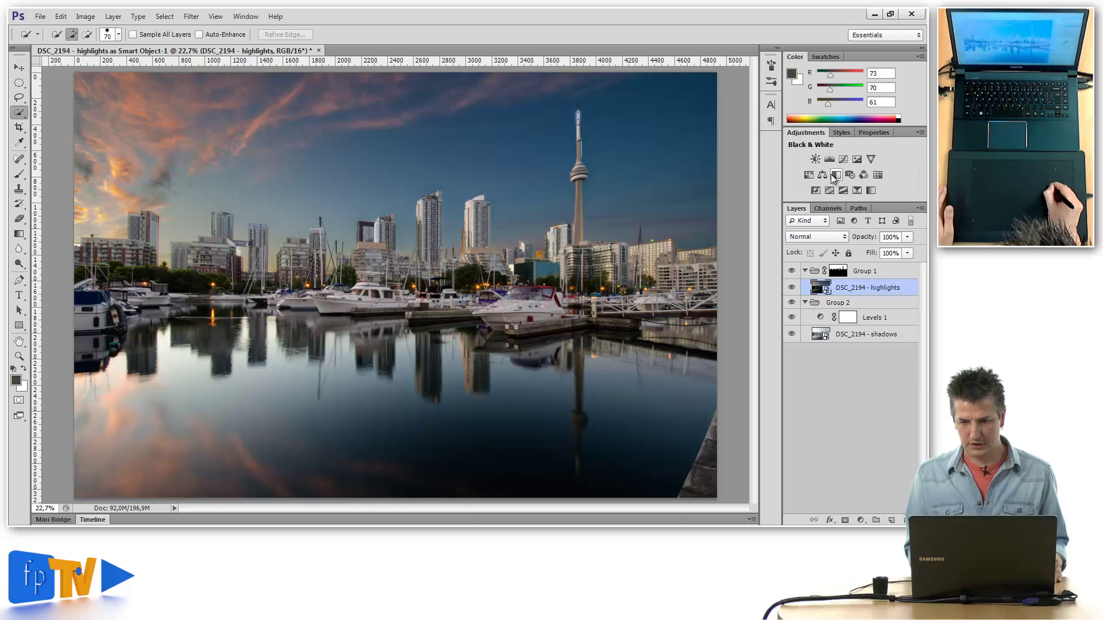
{"action": "left_click", "coordinate": [829, 160]}
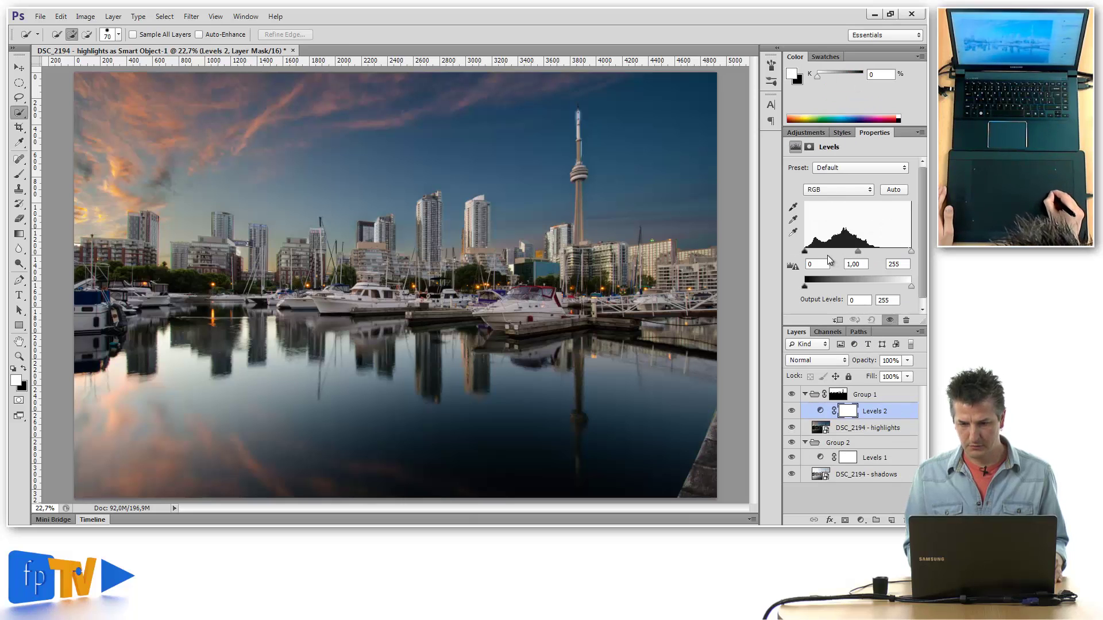
{"action": "left_click_drag", "start_coordinate": [856, 252], "coordinate": [851, 251]}
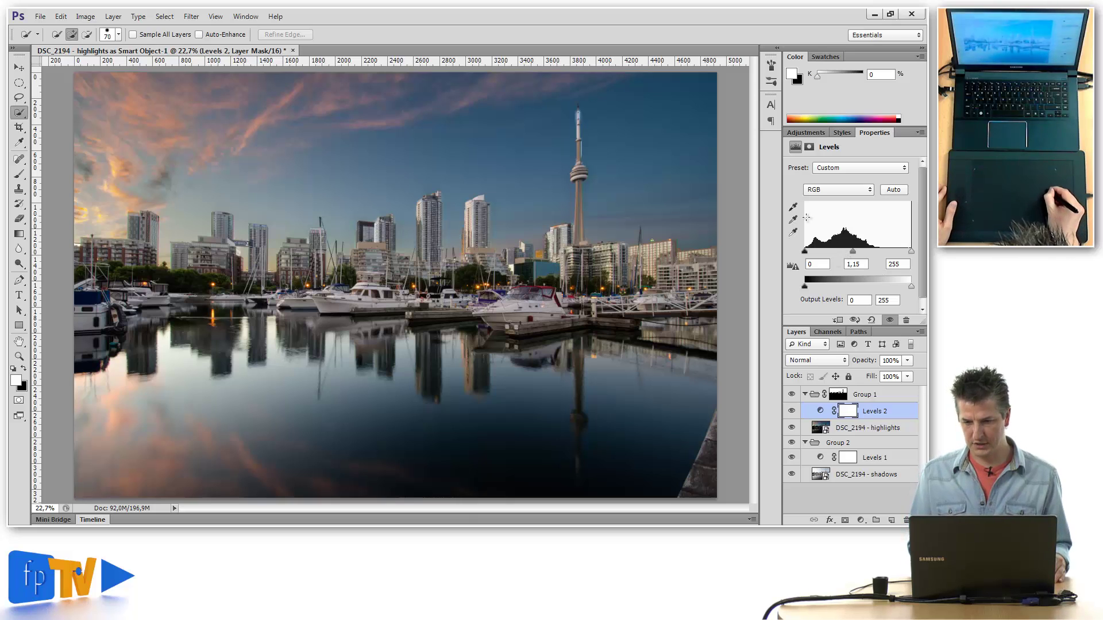
Add a Hue/Saturation layer over the highlights with saturation at +13.
{"action": "left_click", "coordinate": [804, 133]}
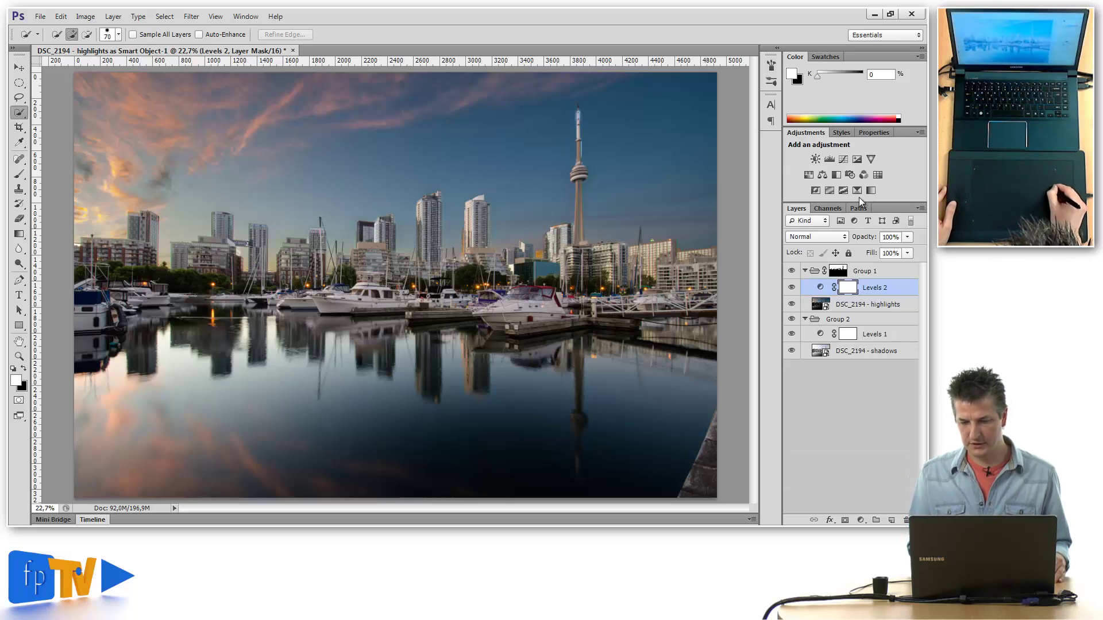
{"action": "left_click", "coordinate": [808, 174]}
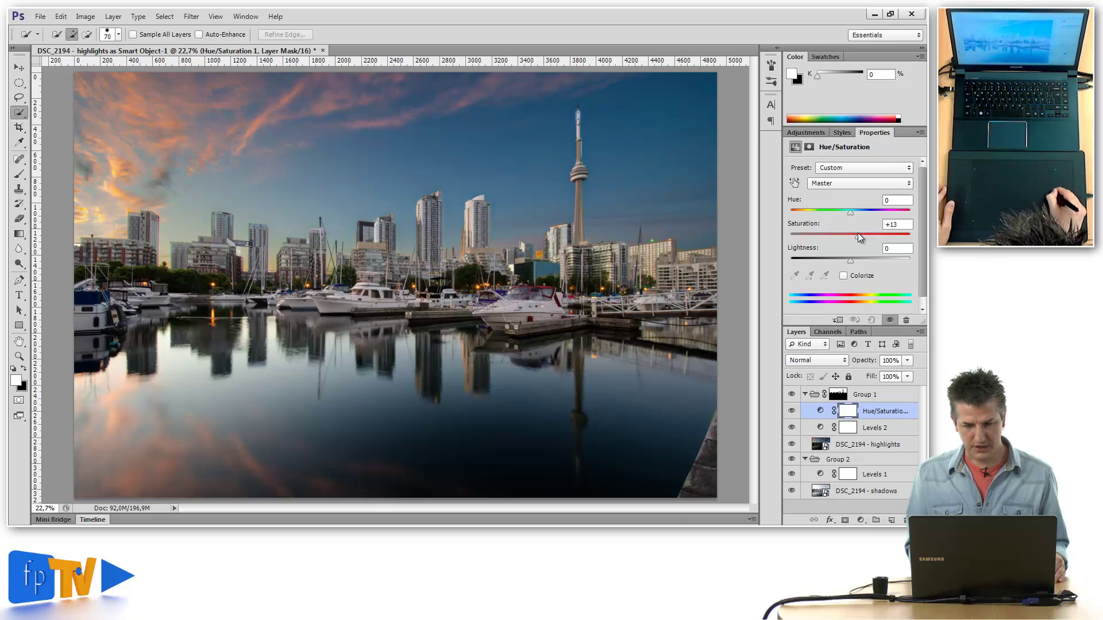
{"action": "left_click_drag", "start_coordinate": [857, 232], "coordinate": [855, 234]}
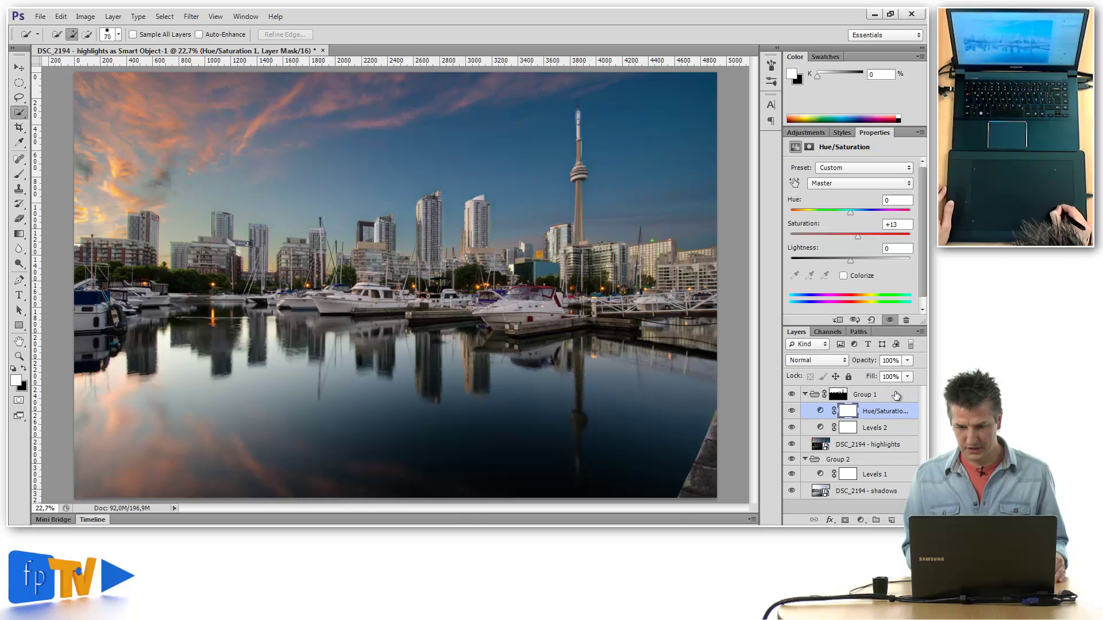
Add a Hue/Saturation adjustment to the shadows layer with saturation at +22.
{"action": "left_click", "coordinate": [860, 489]}
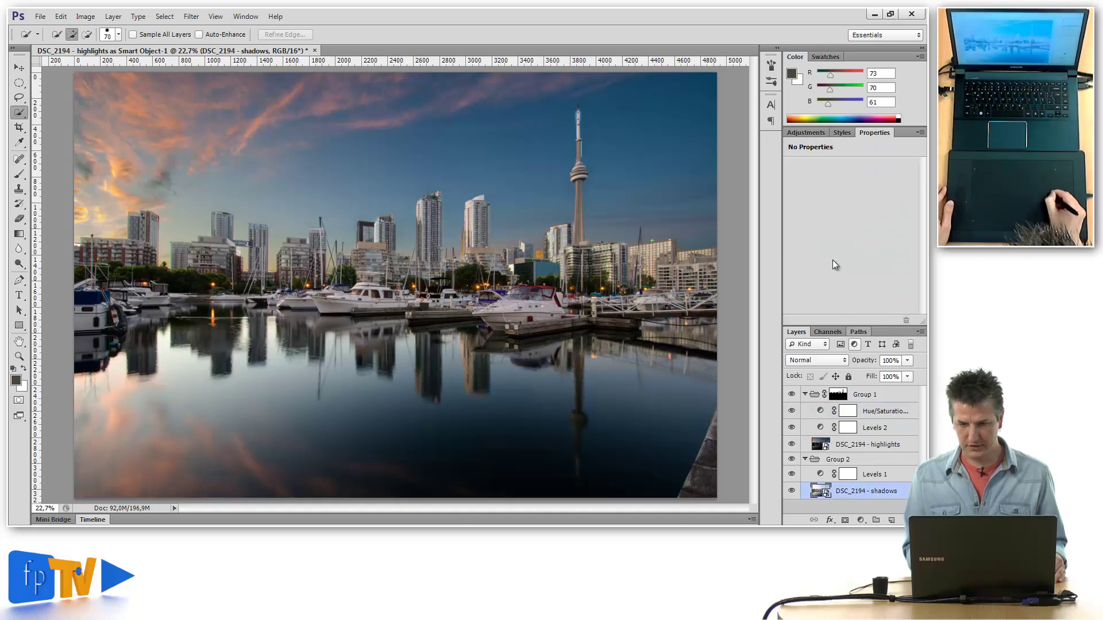
{"action": "left_click", "coordinate": [806, 134]}
{"action": "left_click", "coordinate": [808, 174]}
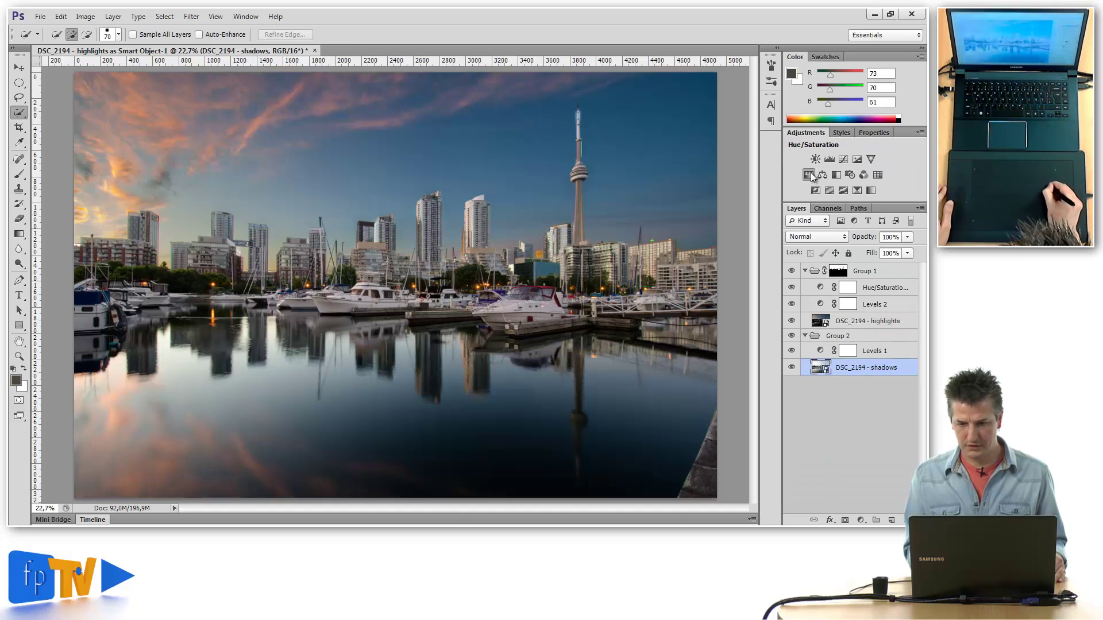
{"action": "left_click_drag", "start_coordinate": [851, 235], "coordinate": [863, 237]}
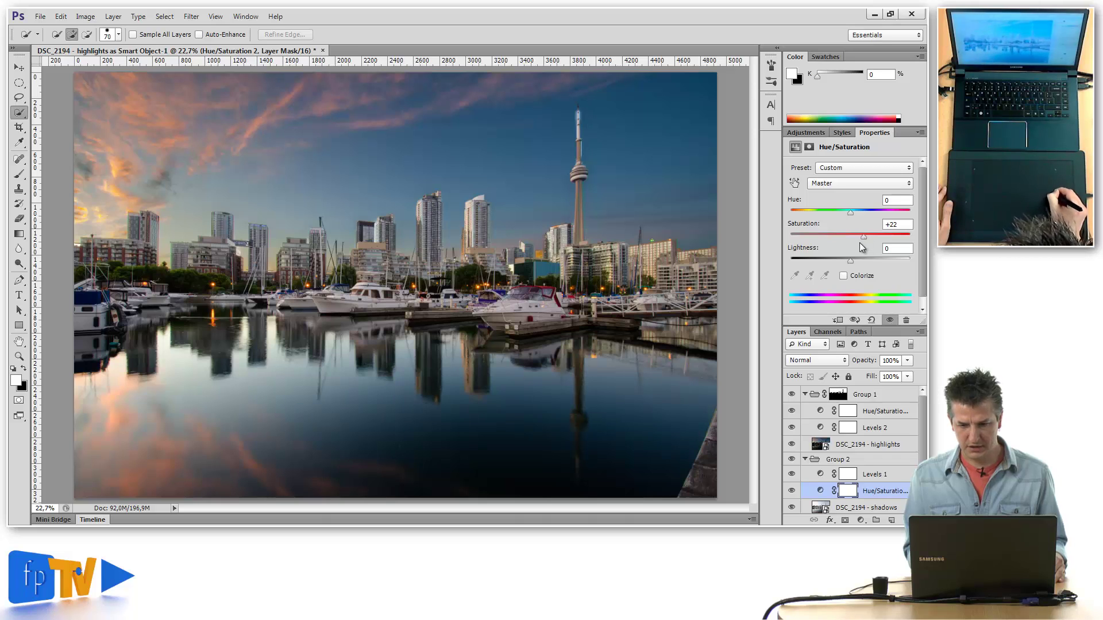
Darken the Levels 1 midtones of the shadows version to about 0.69.
{"action": "left_click", "coordinate": [871, 474]}
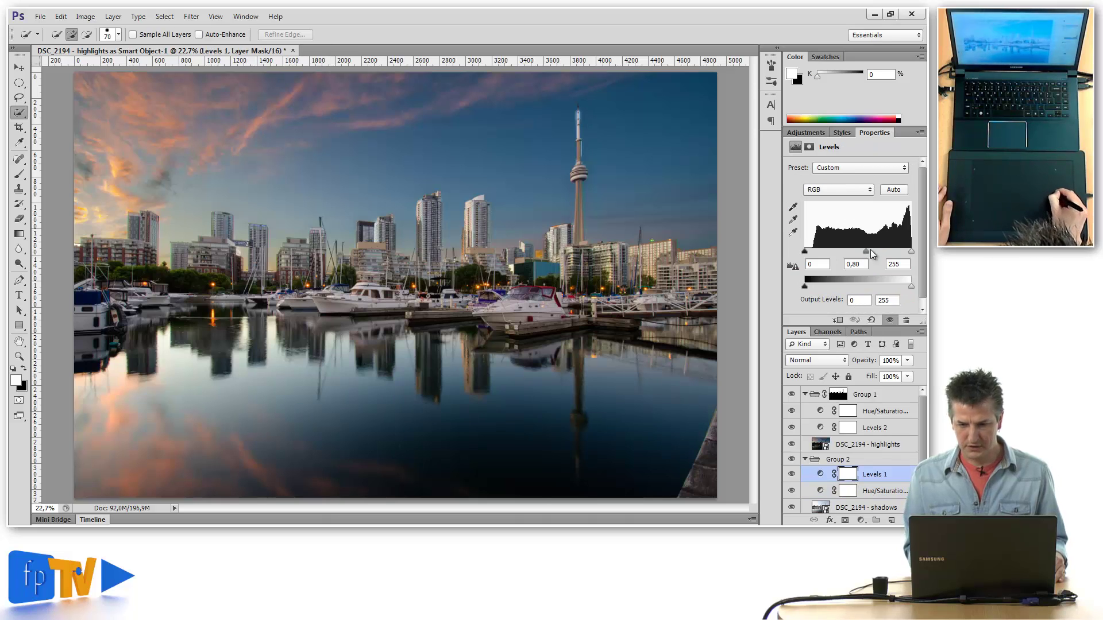
{"action": "left_click_drag", "start_coordinate": [866, 251], "coordinate": [871, 250]}
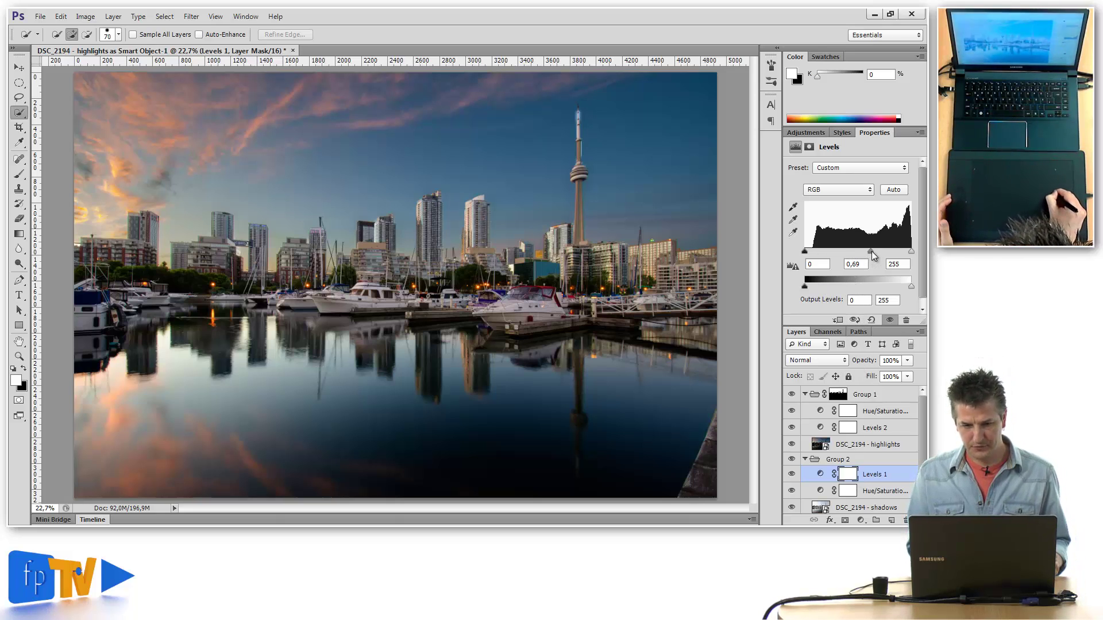
{"action": "left_click_drag", "start_coordinate": [873, 255], "coordinate": [875, 255]}
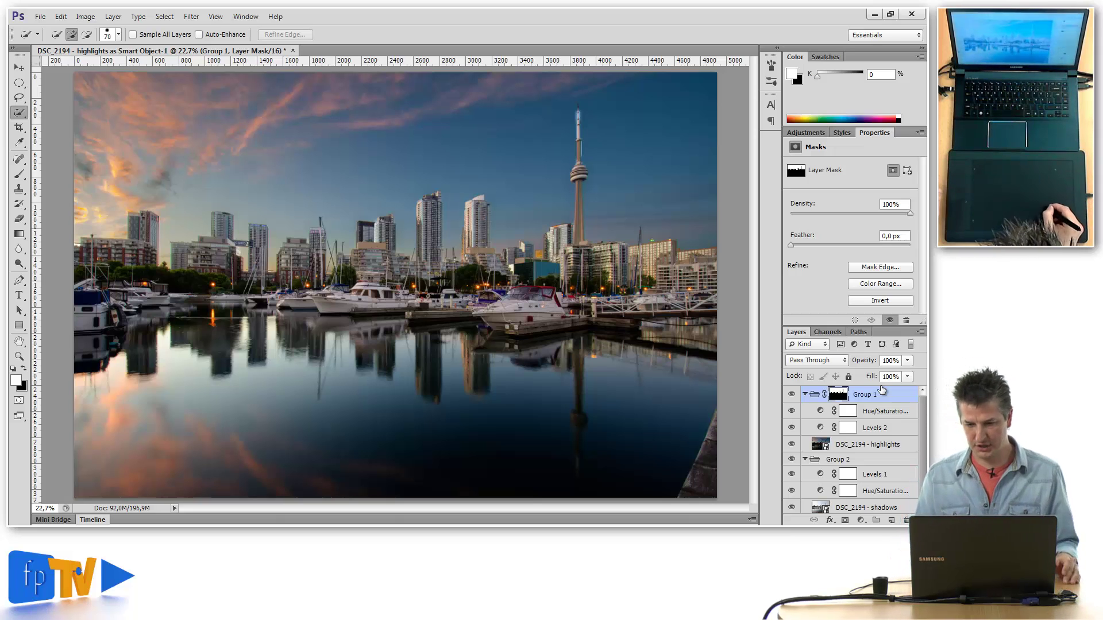
Wrap Group 1 in a new Group 3 and give it a white layer mask.
{"action": "left_click", "coordinate": [874, 398]}
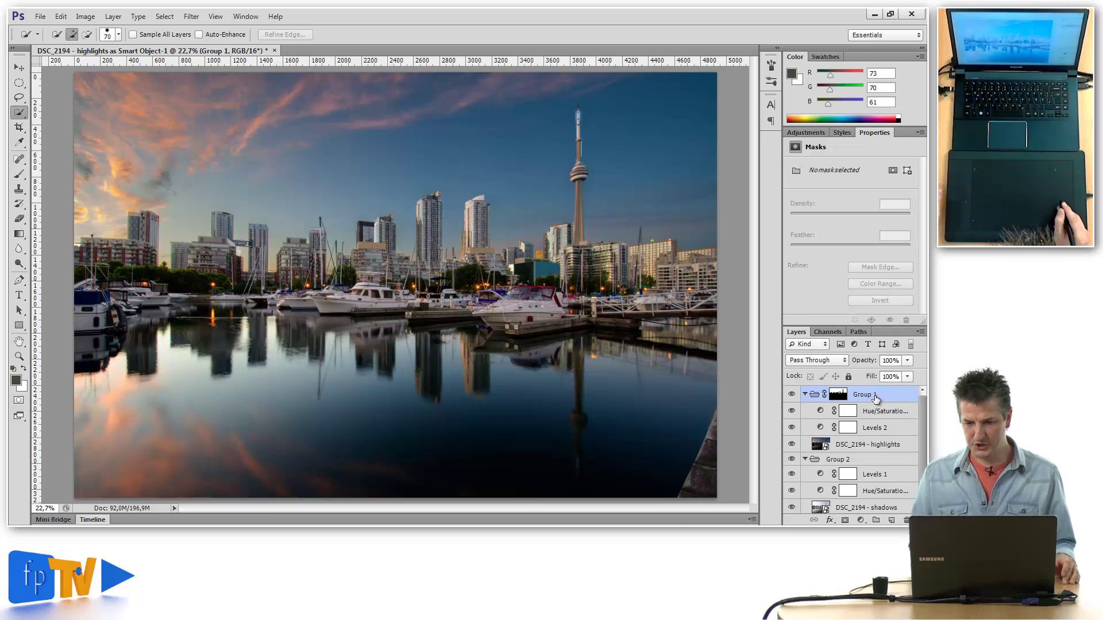
{"action": "key", "text": "ctrl+g"}
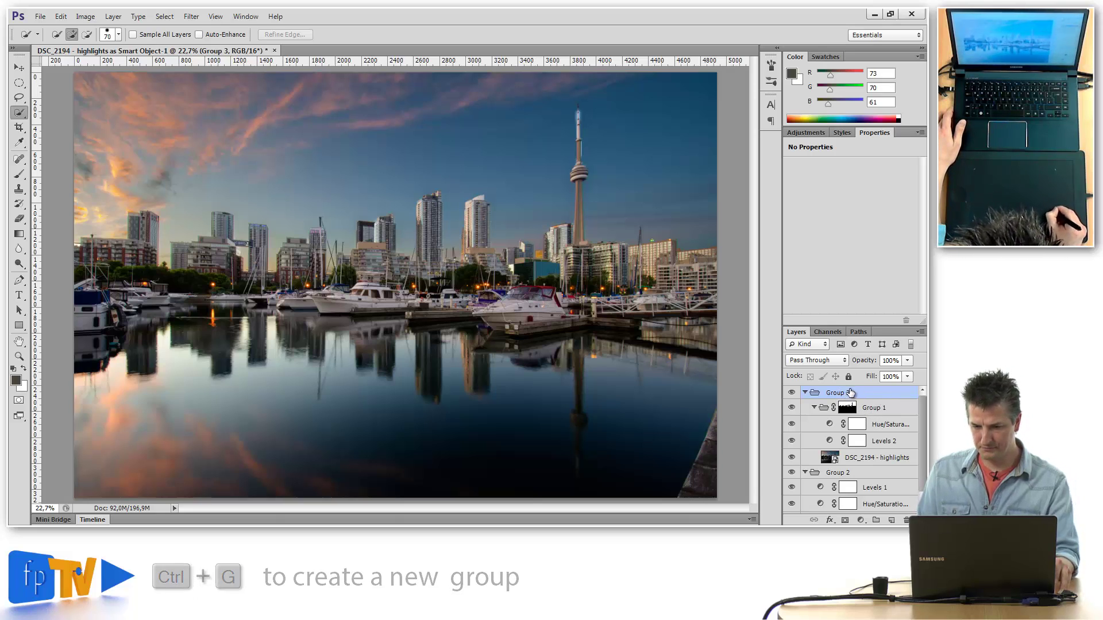
{"action": "left_click", "coordinate": [845, 520]}
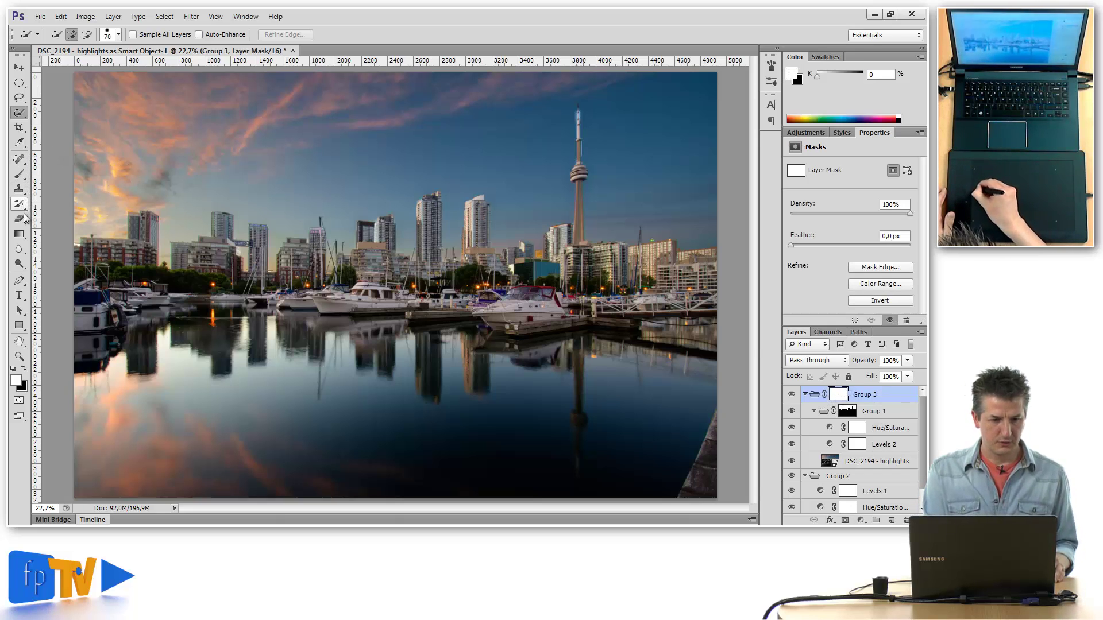
Fill Group 3's mask with a horizontal gradient across the sky.
{"action": "left_click", "coordinate": [19, 234]}
{"action": "left_click", "coordinate": [75, 233]}
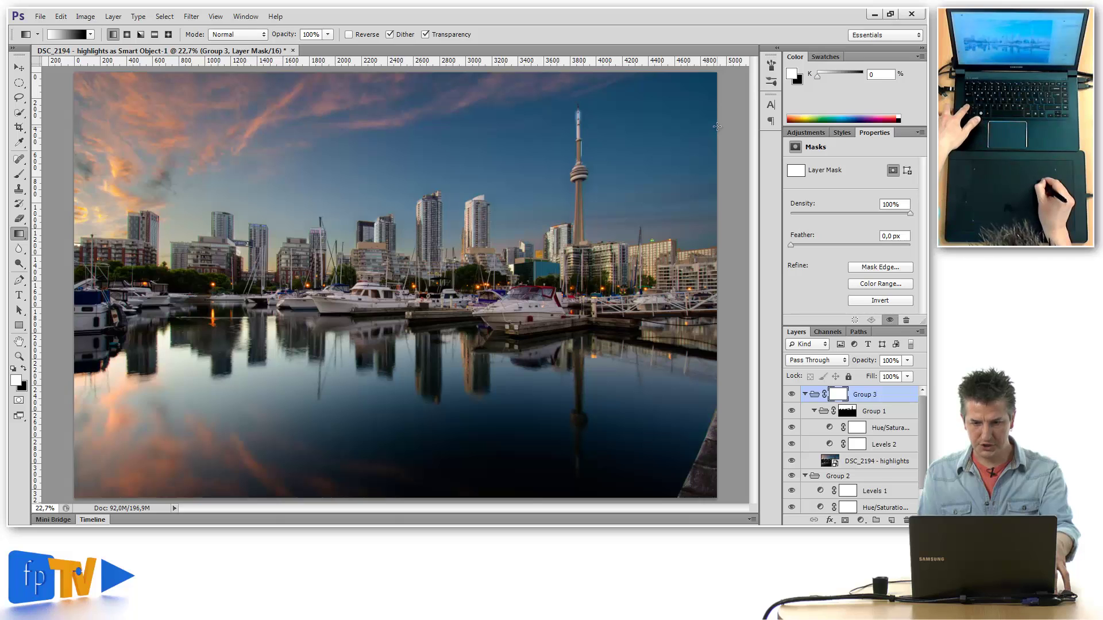
{"action": "left_click_drag", "start_coordinate": [719, 127], "coordinate": [112, 135]}
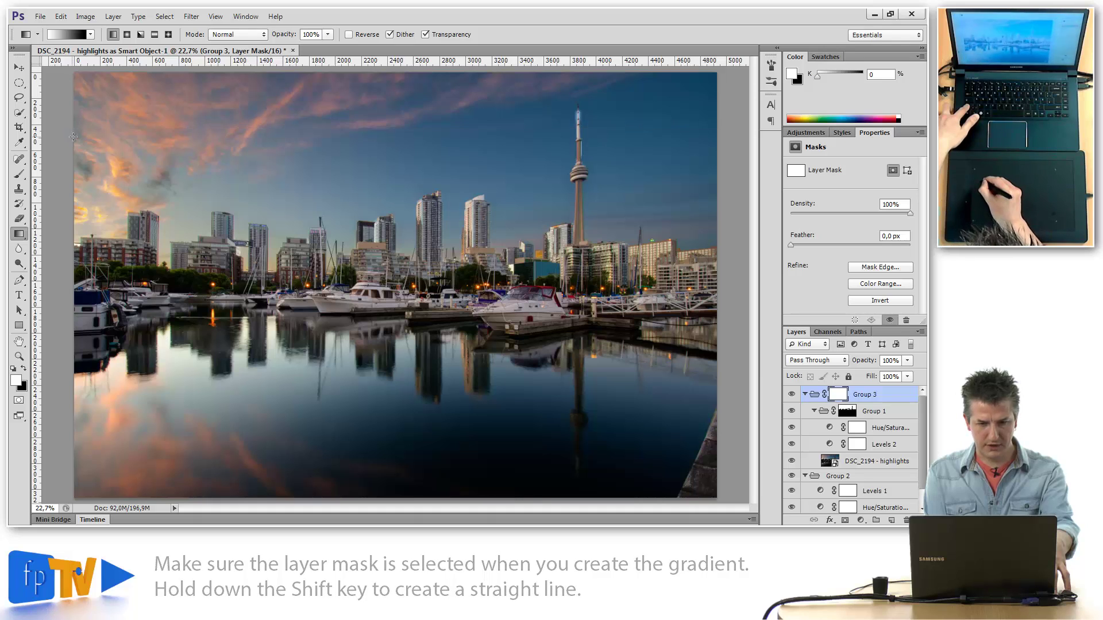
{"action": "left_click_drag", "start_coordinate": [73, 126], "coordinate": [74, 127]}
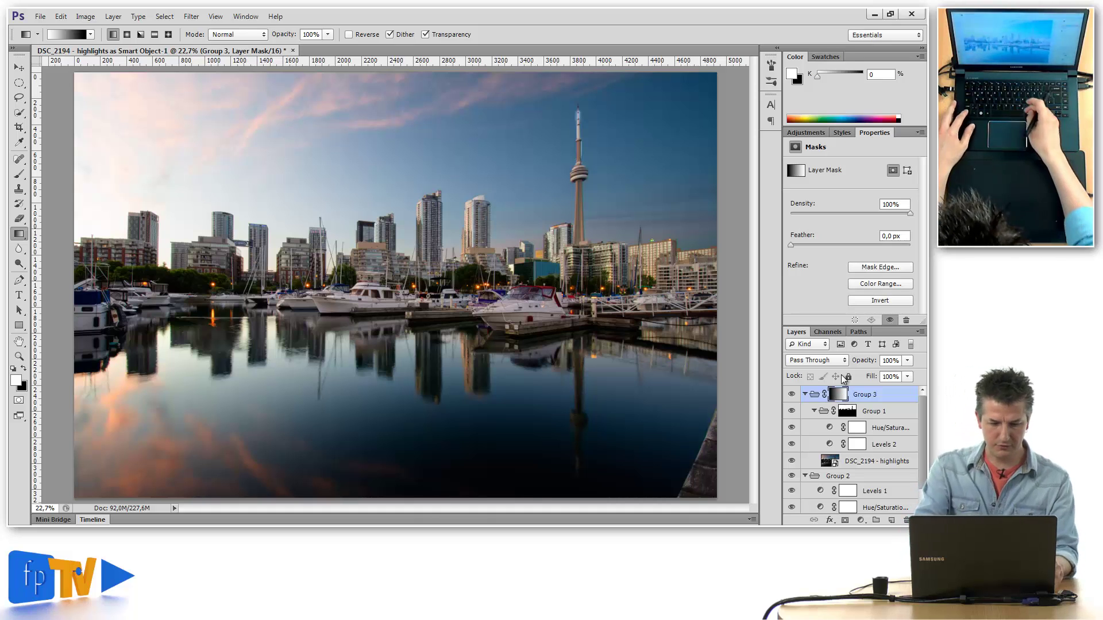
Invert Group 3's gradient mask and lower its density to about 60%.
{"action": "key", "text": "ctrl+i"}
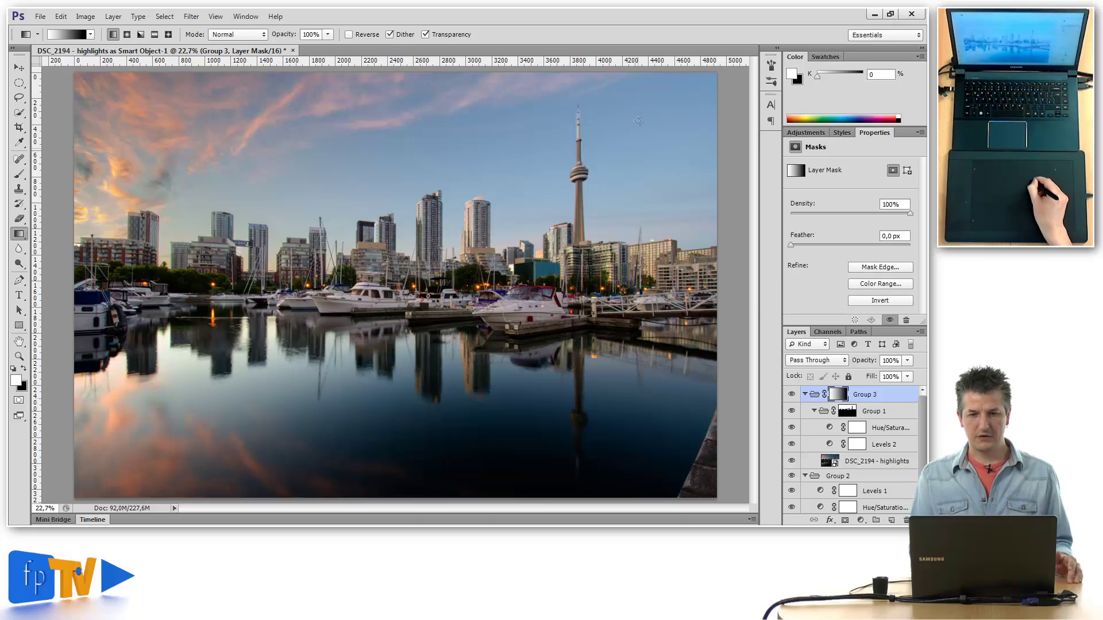
{"action": "left_click", "coordinate": [909, 361]}
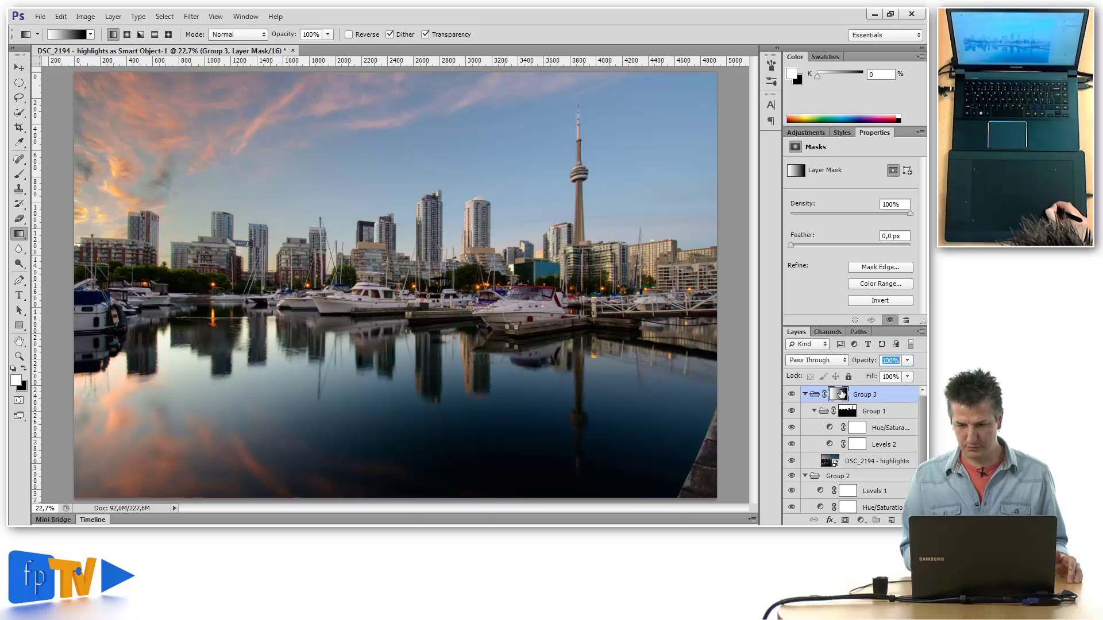
{"action": "left_click_drag", "start_coordinate": [910, 214], "coordinate": [887, 214]}
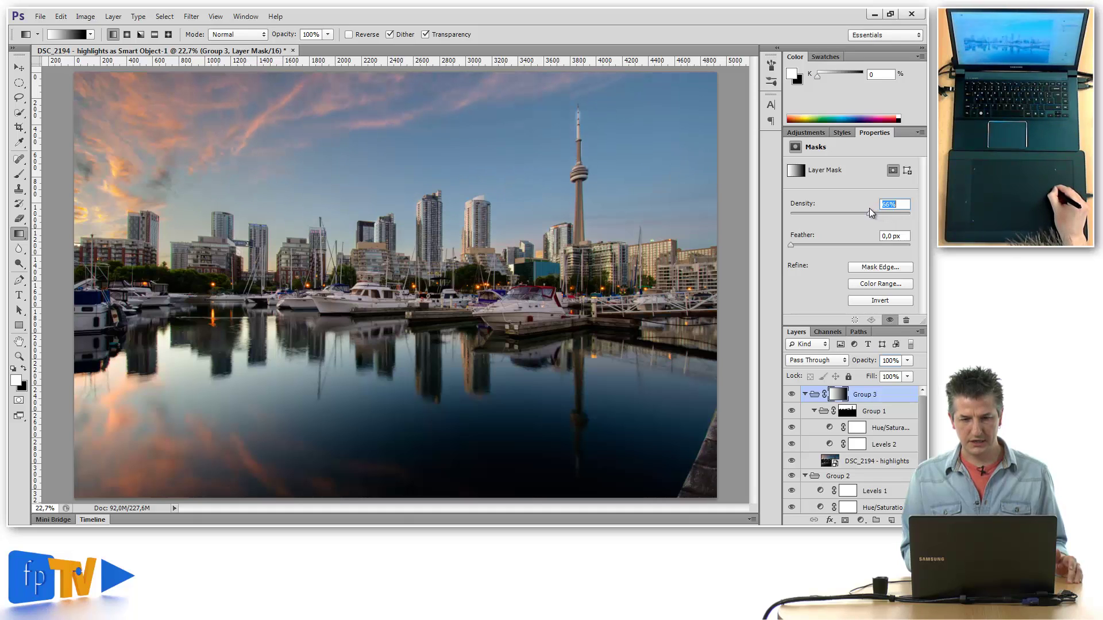
{"action": "left_click_drag", "start_coordinate": [863, 209], "coordinate": [860, 210]}
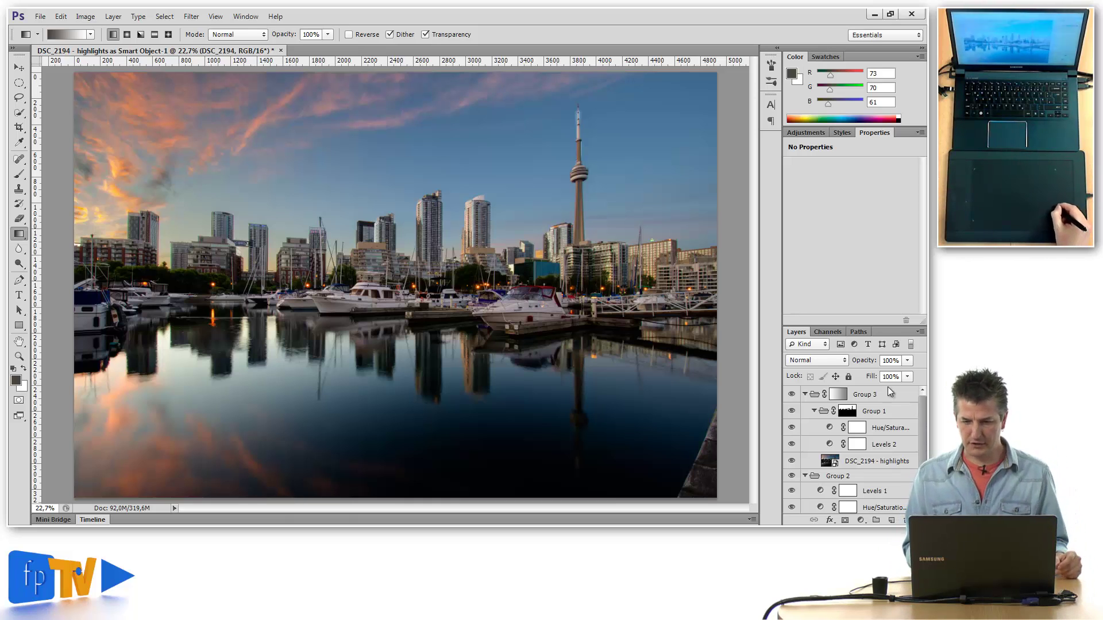
{"action": "scroll", "coordinate": [924, 414], "scroll_direction": "down", "scroll_amount": 2}
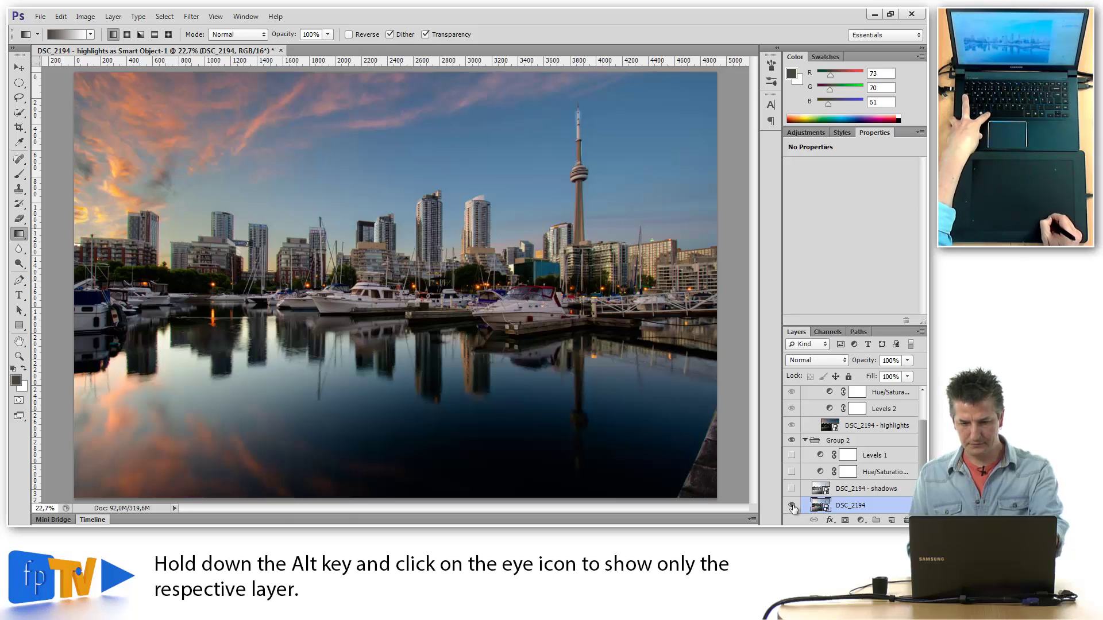
{"action": "left_click", "coordinate": [791, 506], "text": "alt"}
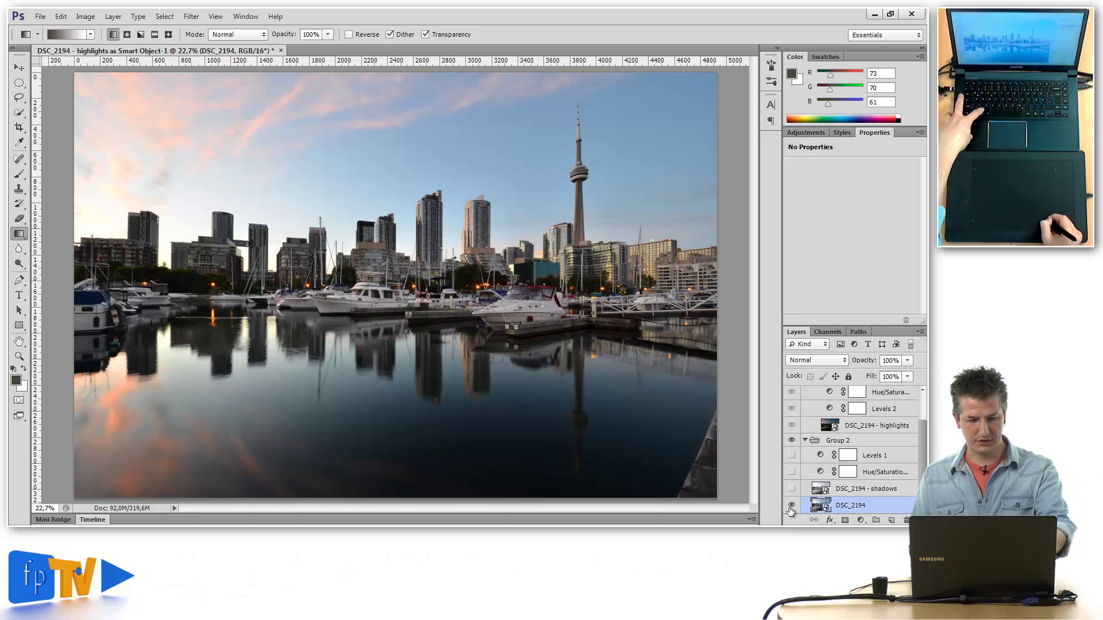
{"action": "left_click", "coordinate": [790, 506], "text": "alt"}
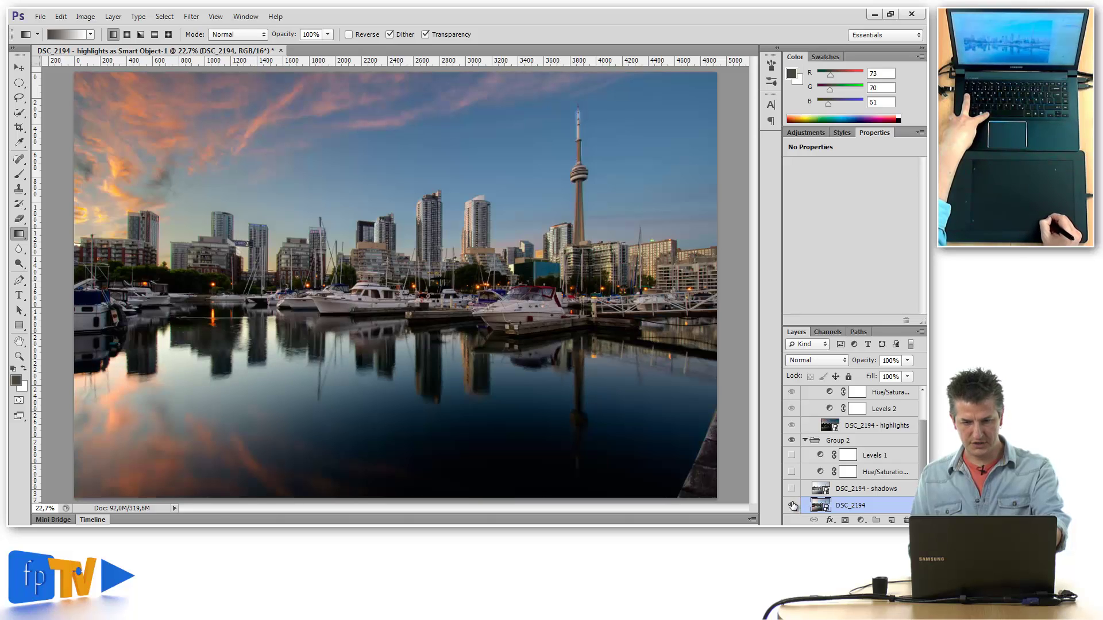
{"action": "left_click", "coordinate": [790, 507], "text": "alt"}
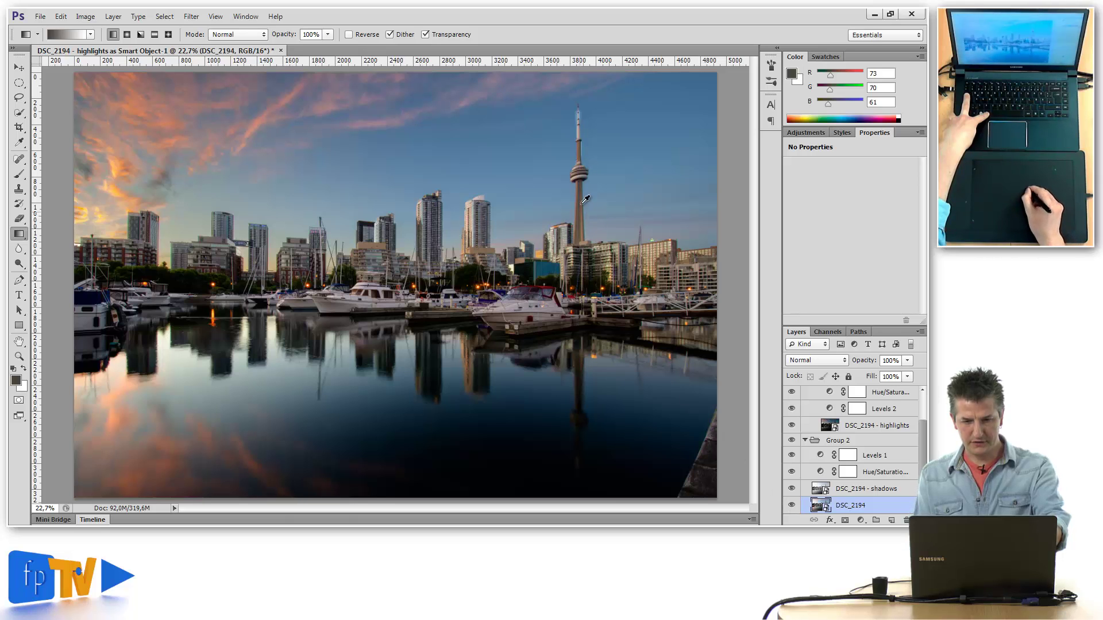
{"action": "left_click", "coordinate": [792, 506], "text": "alt"}
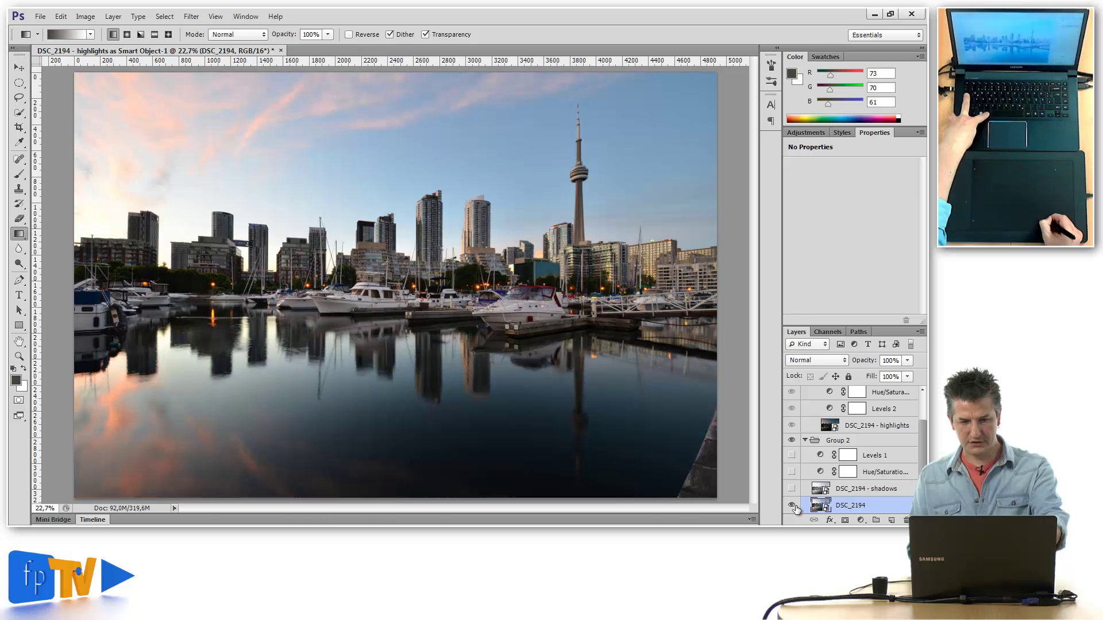
{"action": "left_click", "coordinate": [792, 507], "text": "alt"}
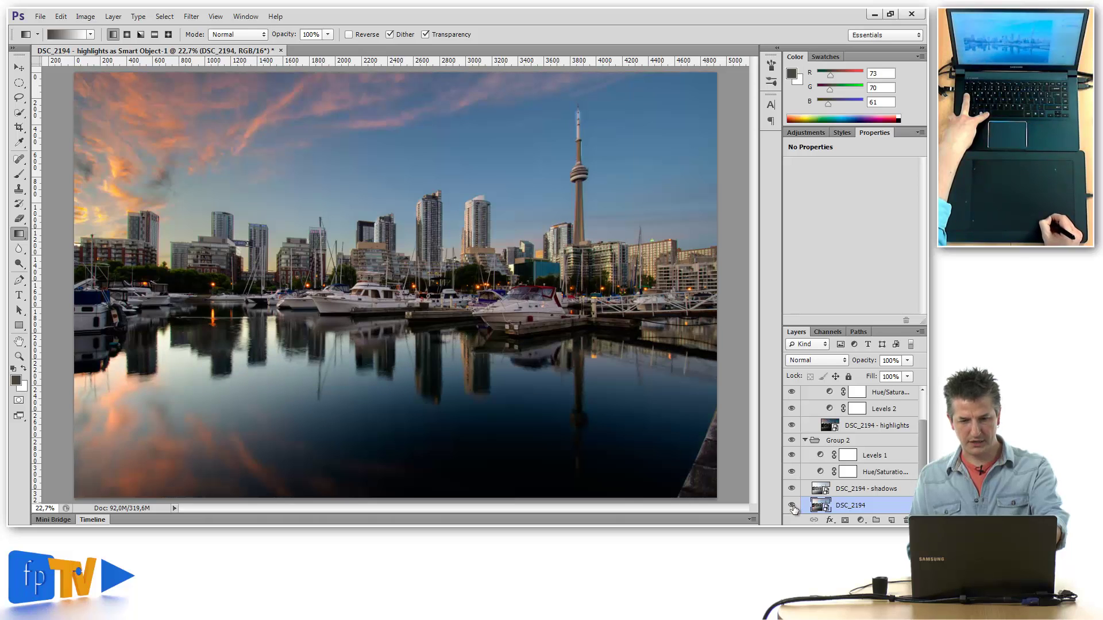
{"action": "left_click", "coordinate": [791, 506], "text": "alt"}
{"action": "left_click", "coordinate": [792, 506], "text": "alt"}
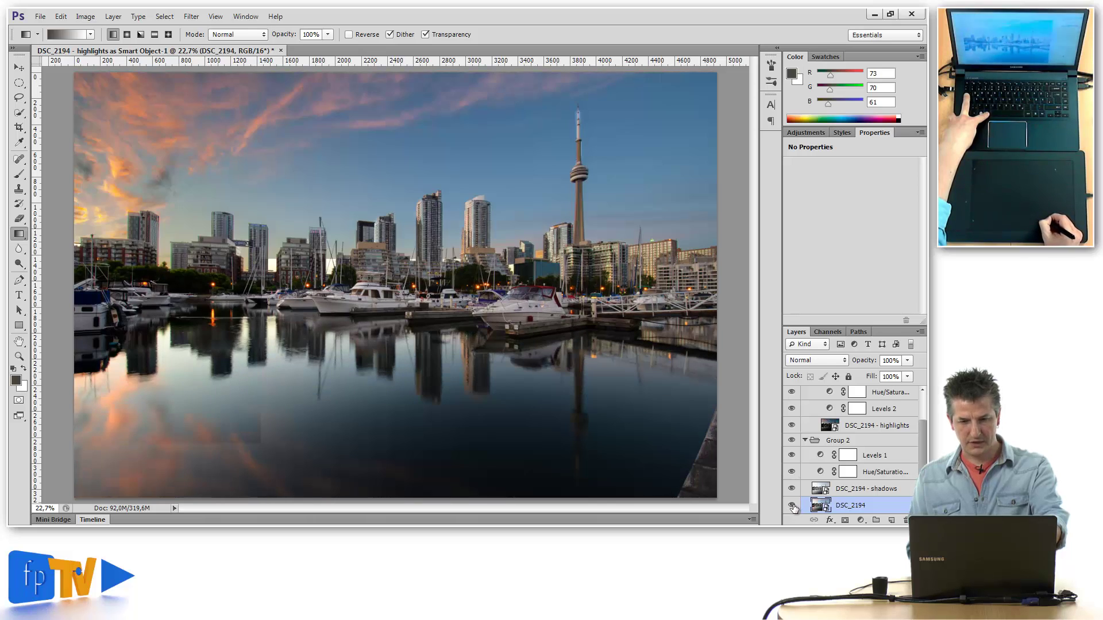